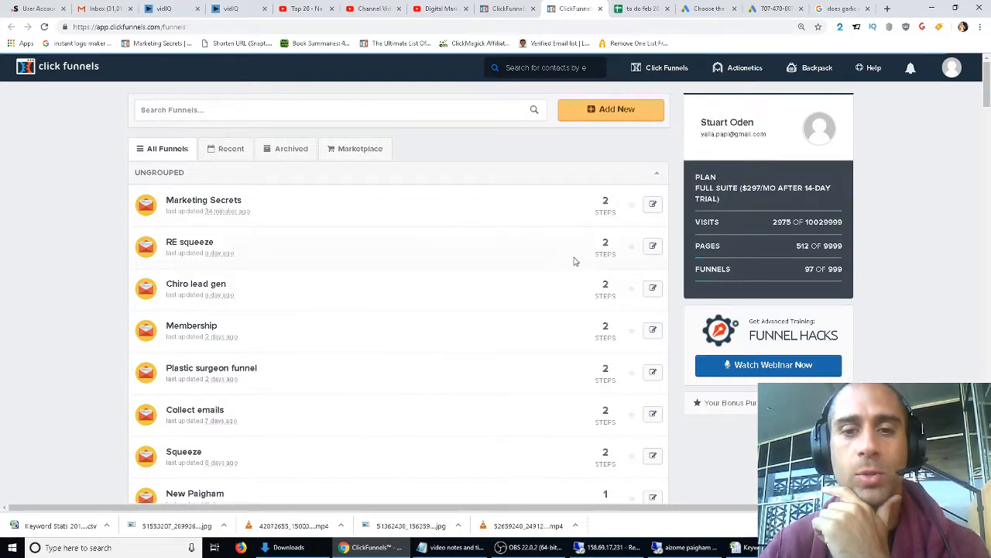
Step: Build a new email optin funnel with the classic builder, named "Landing page simple"
click(608, 114)
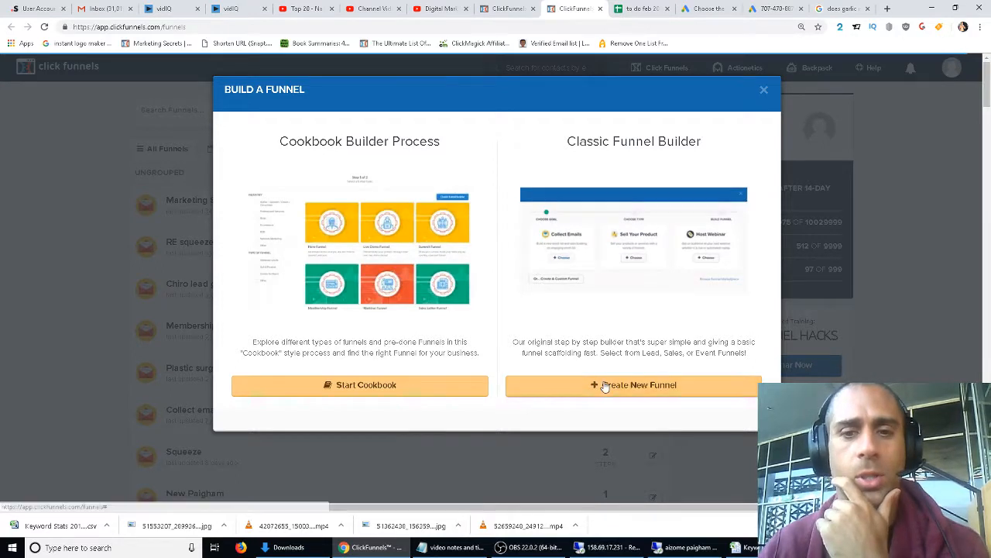
click(605, 385)
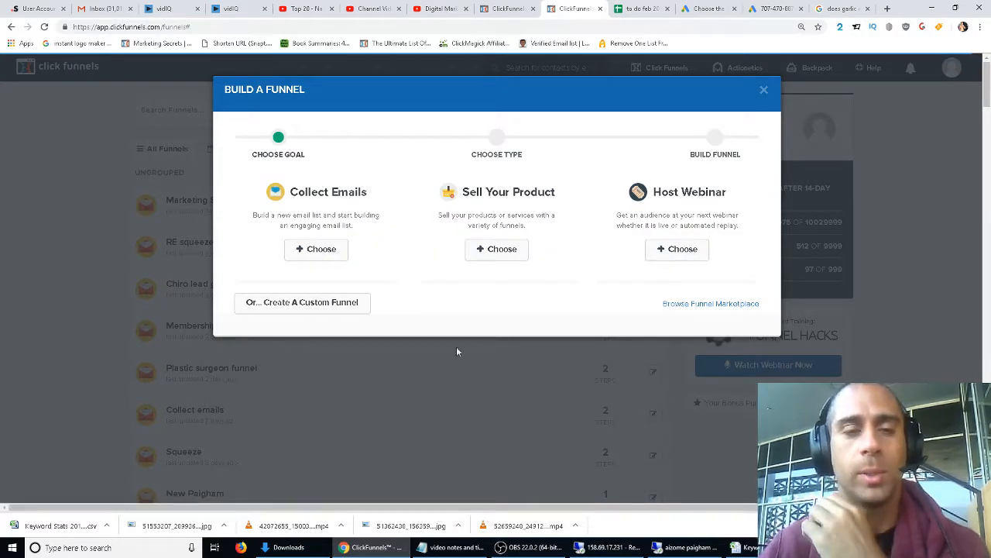
click(317, 251)
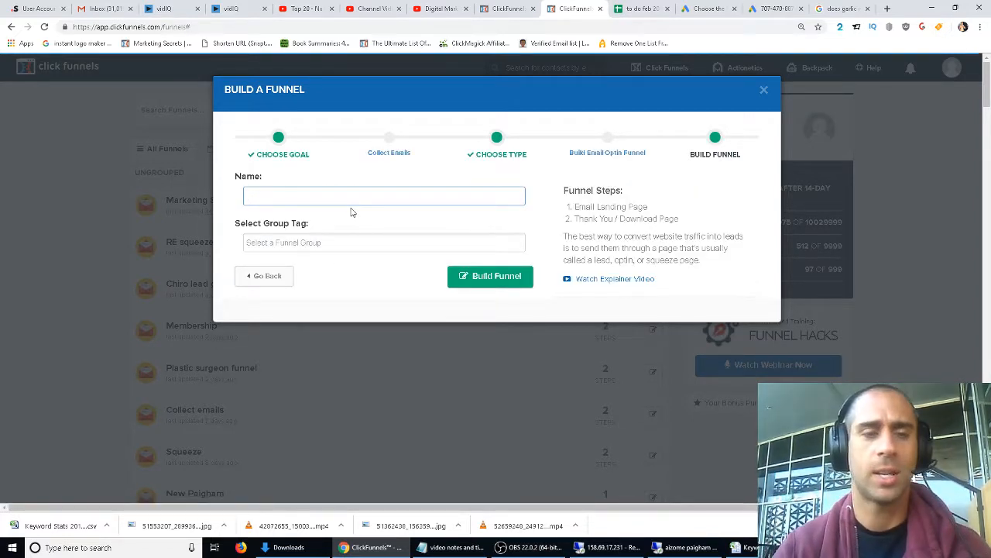
text(Landing page )
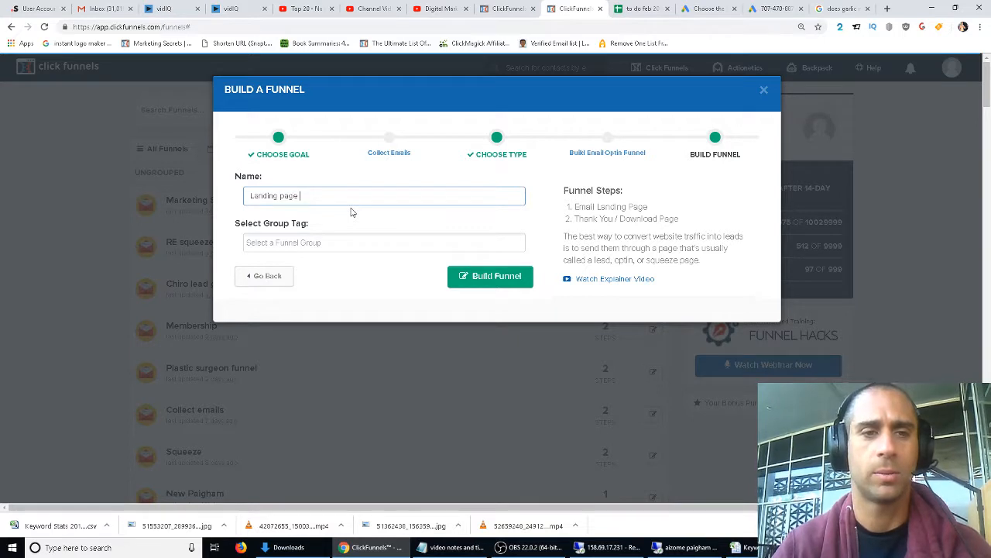
text(simple)
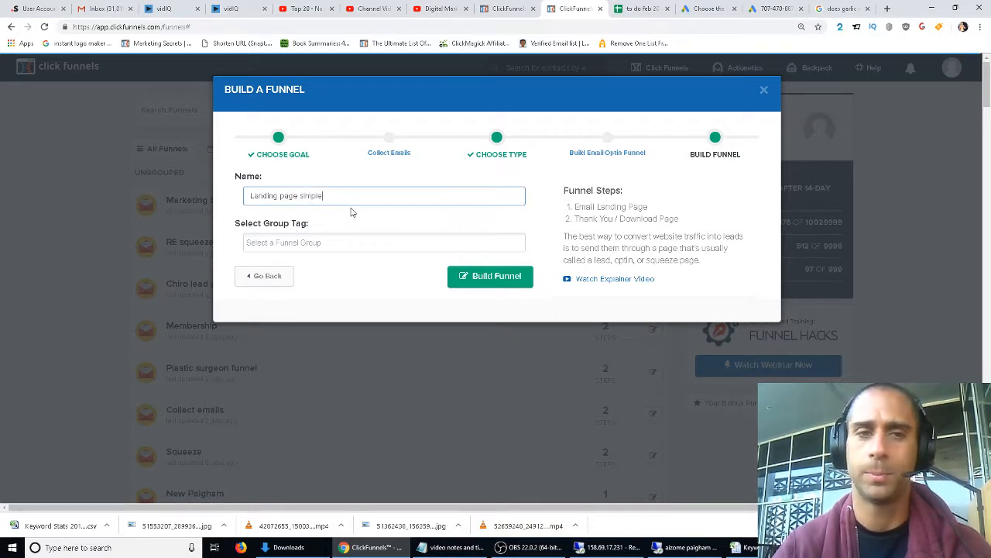
click(497, 280)
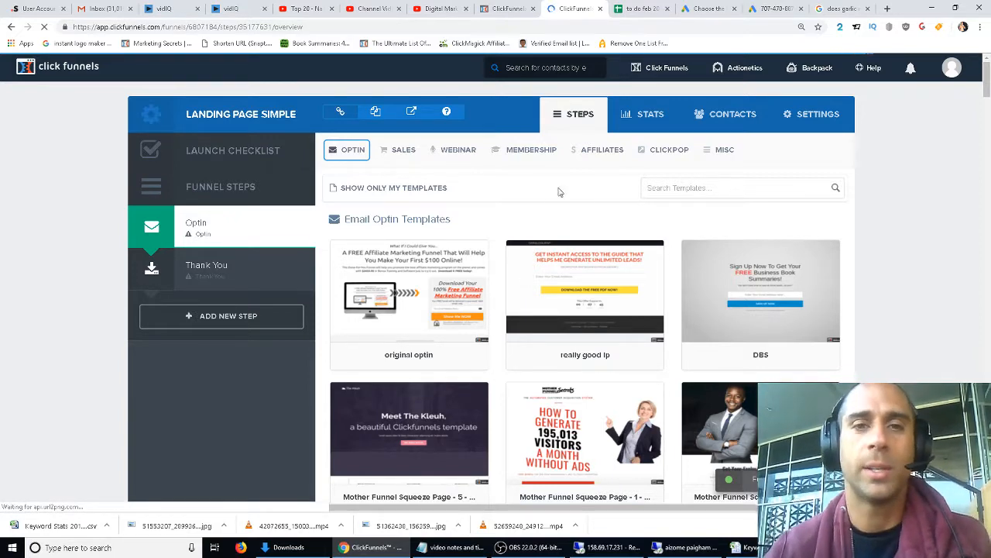
Step: Choose the Mother Funnel PLF FUNNEL - 10 optin template headed "Tell Your Customers The #1 Pain Point" and open it in the page editor
scroll(488, 234, down, 3)
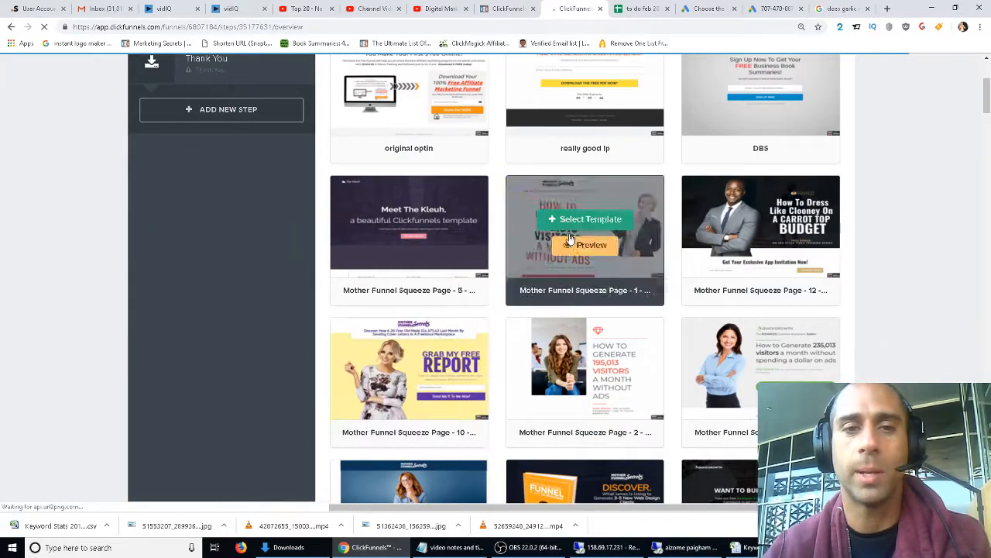
mouse_move(583, 234)
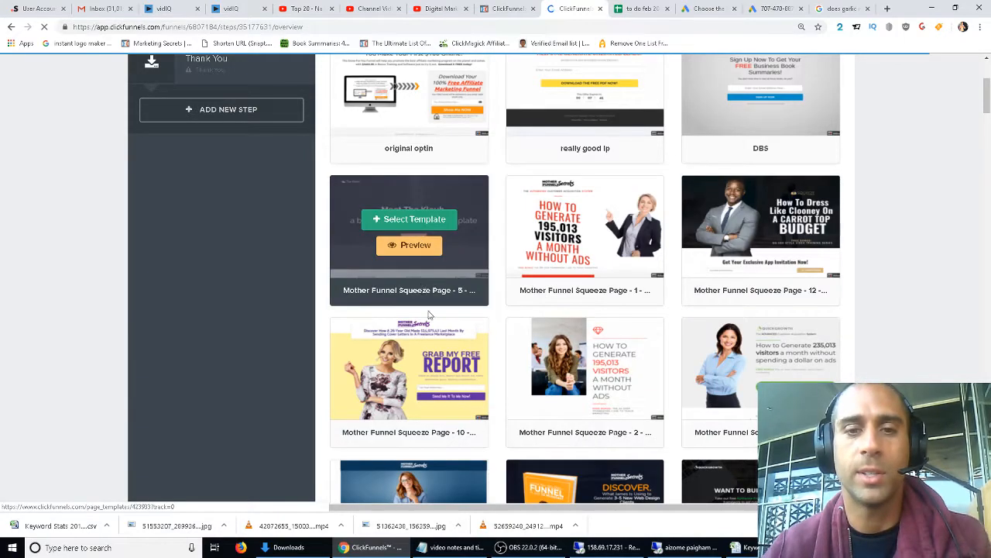
scroll(496, 325, down, 1)
right_click(507, 339)
click(844, 293)
scroll(641, 320, down, 6)
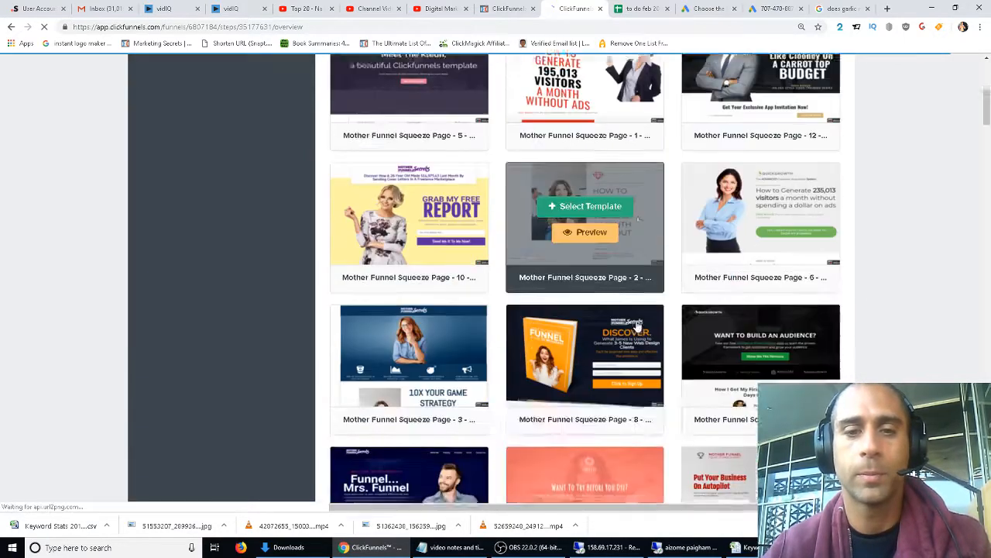
scroll(641, 320, down, 2)
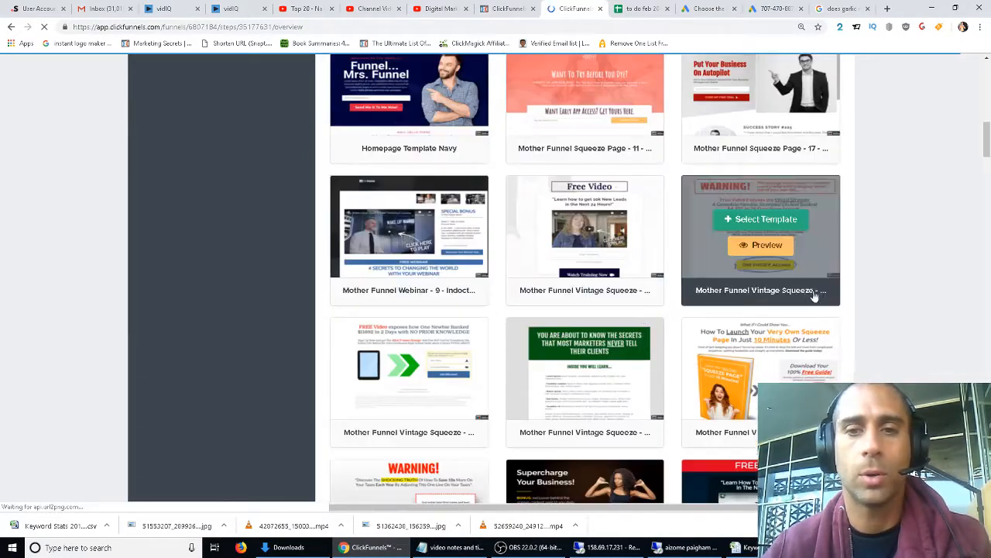
scroll(895, 281, down, 3)
scroll(890, 284, down, 4)
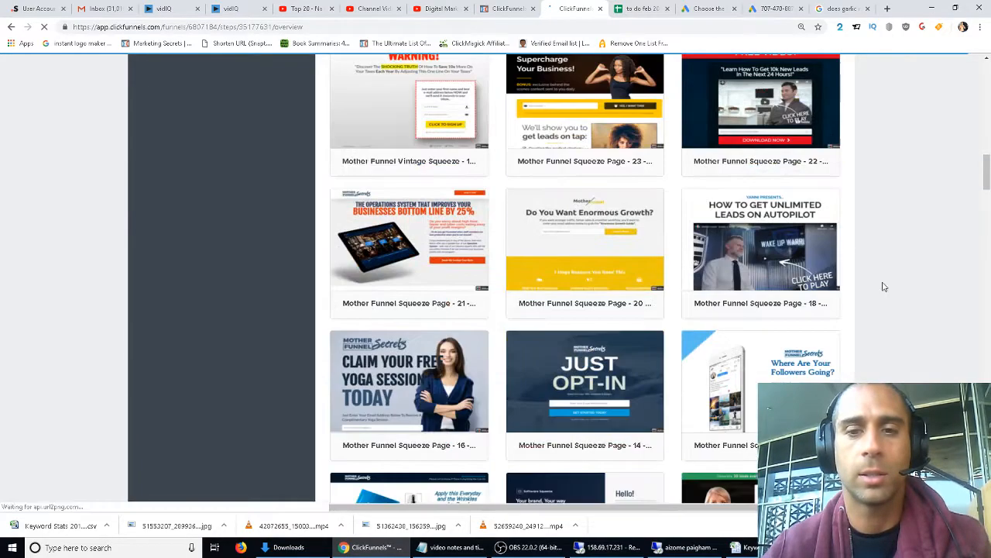
scroll(882, 288, down, 2)
scroll(879, 288, down, 2)
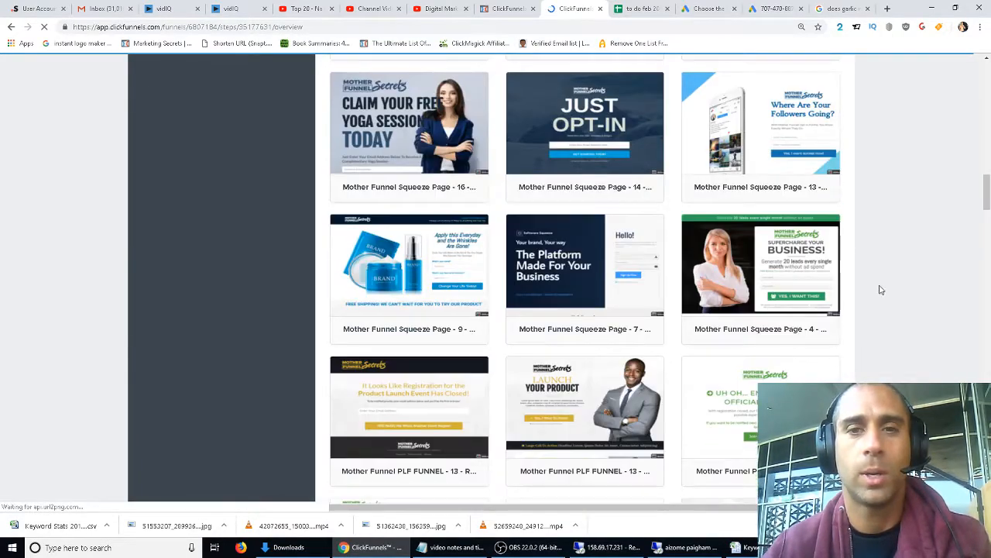
scroll(876, 291, down, 1)
scroll(874, 292, down, 1)
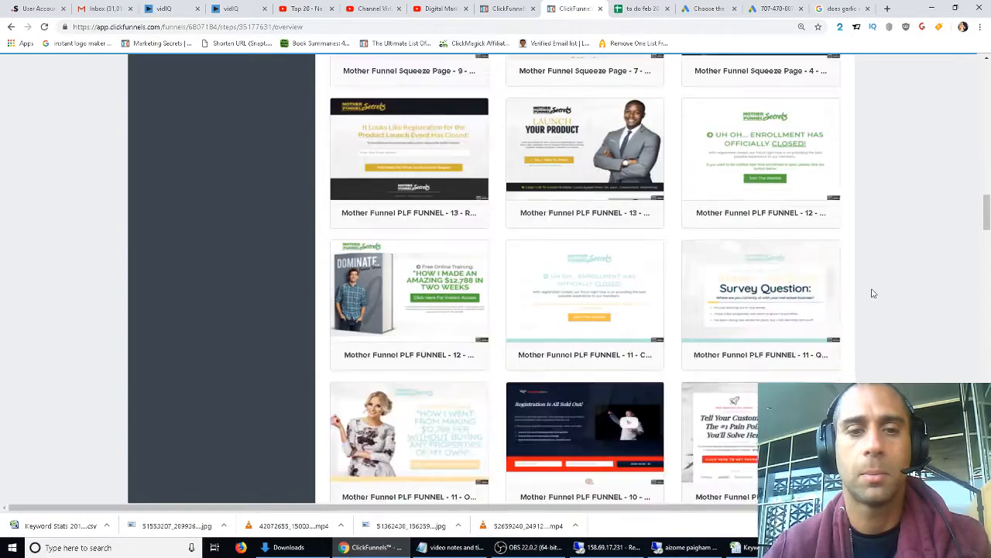
scroll(871, 292, down, 1)
scroll(870, 292, down, 2)
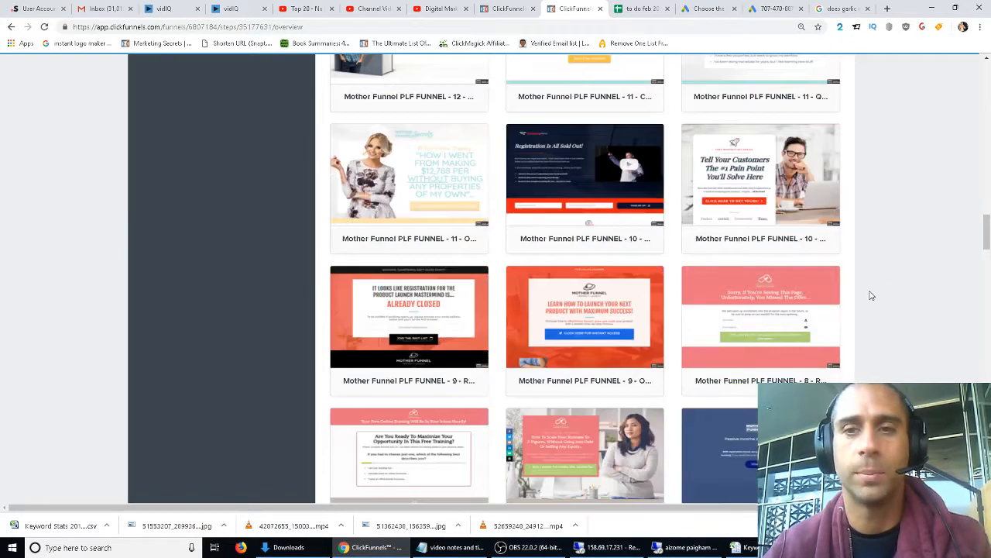
mouse_move(789, 220)
click(769, 170)
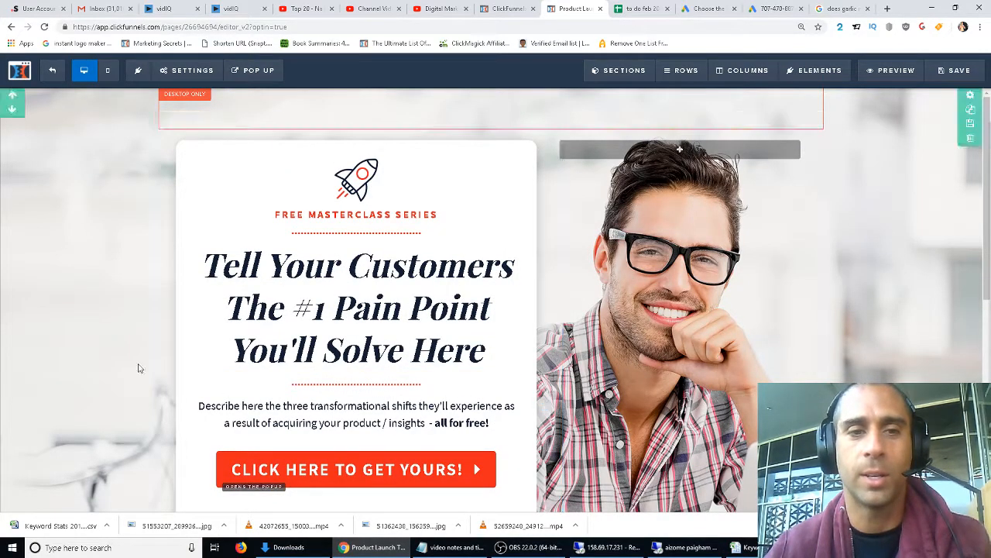
Step: Delete "MASTERCLASS SERIES" from the small red line above the headline, keeping the word "FREE"
click(356, 217)
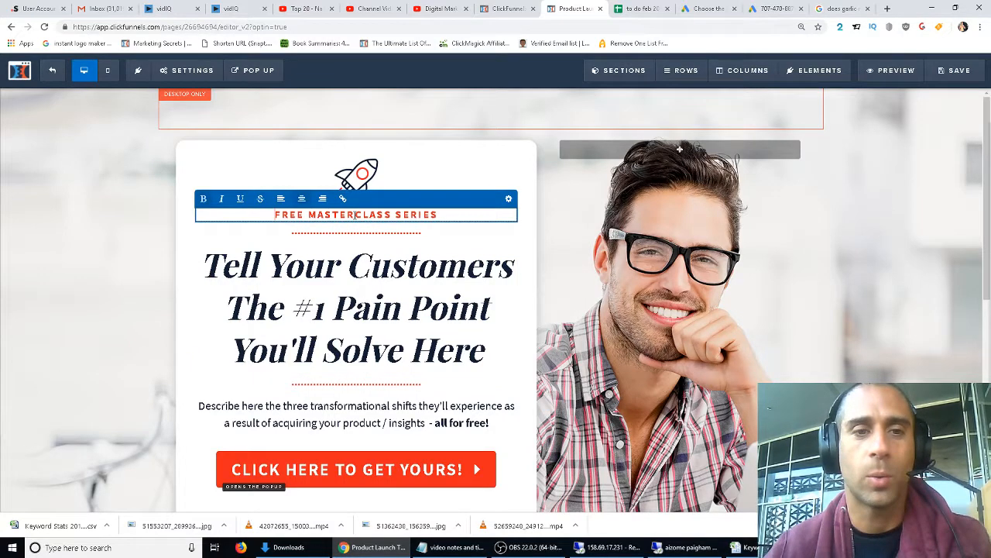
drag(438, 217, 275, 222)
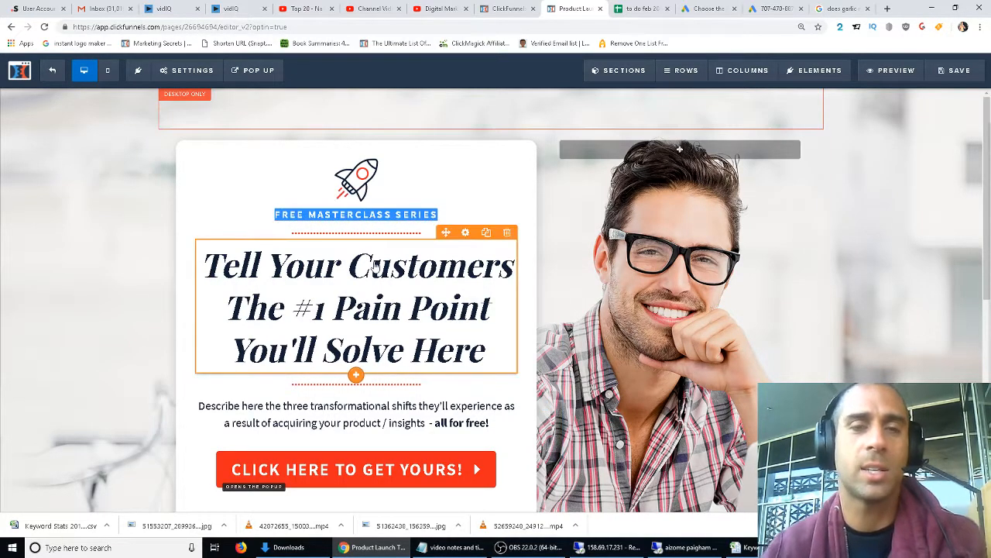
click(394, 224)
click(313, 220)
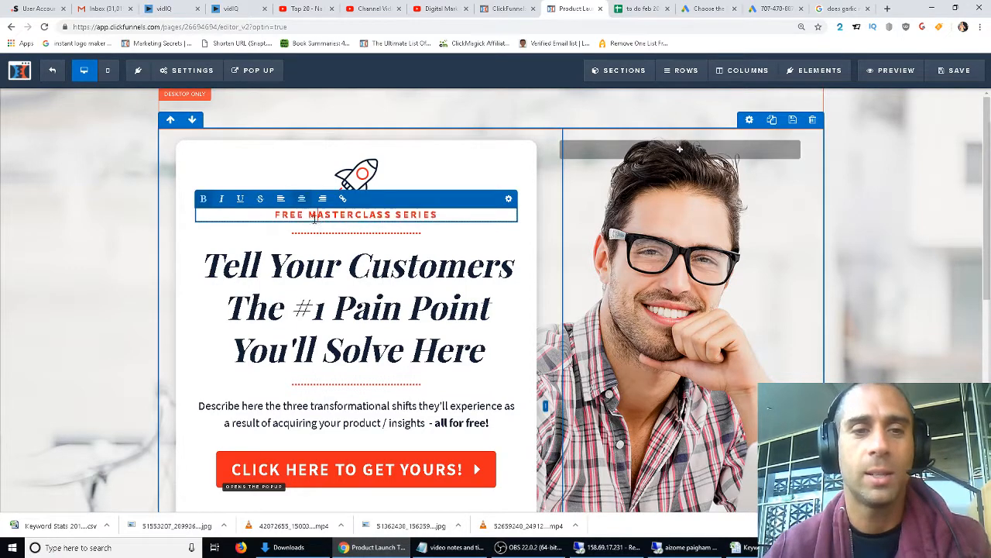
drag(310, 214, 441, 217)
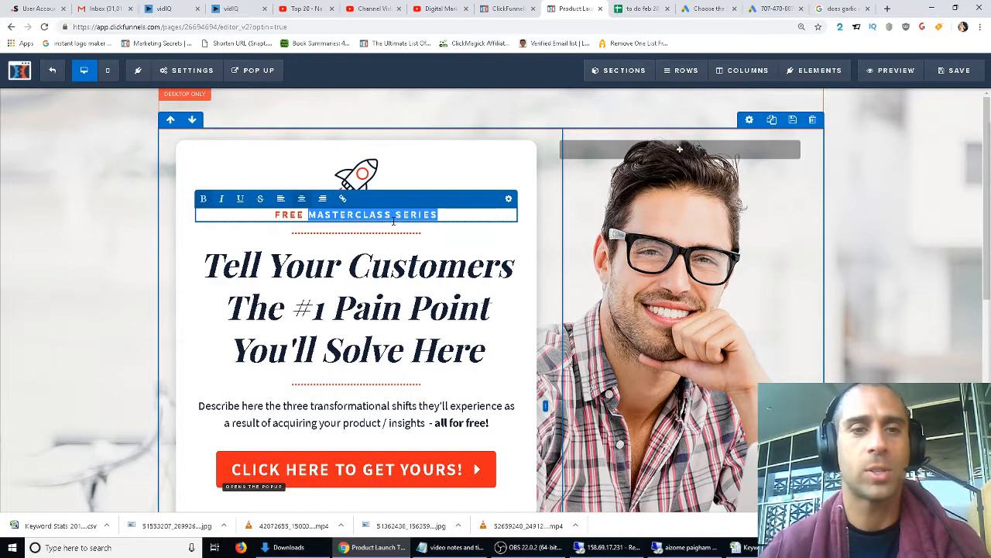
key(BackSpace)
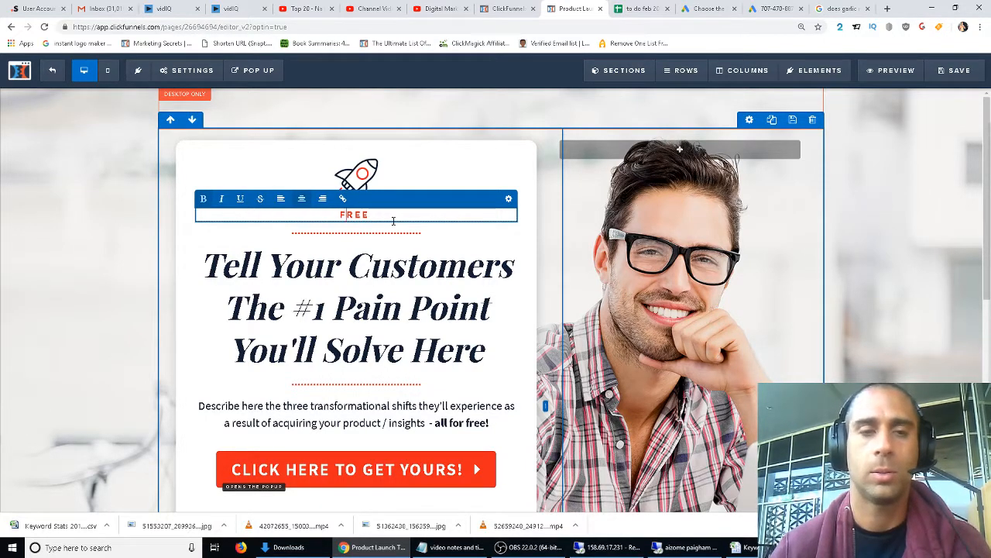
text(3)
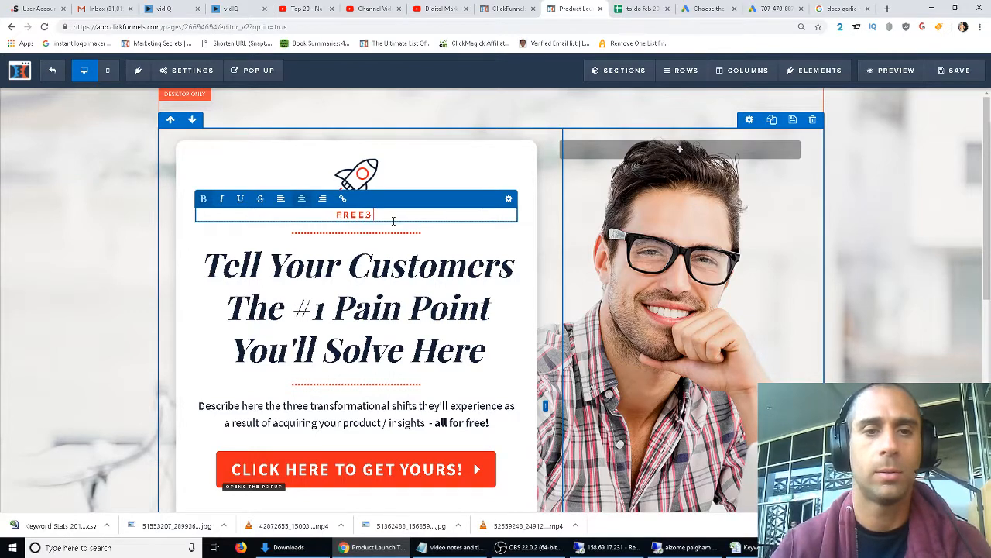
text(00+ )
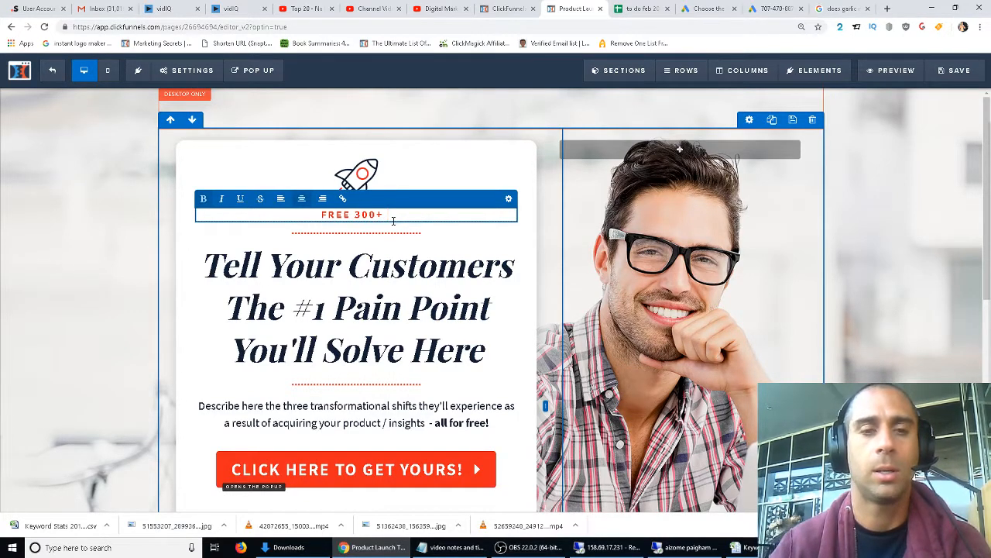
text(SECRET)
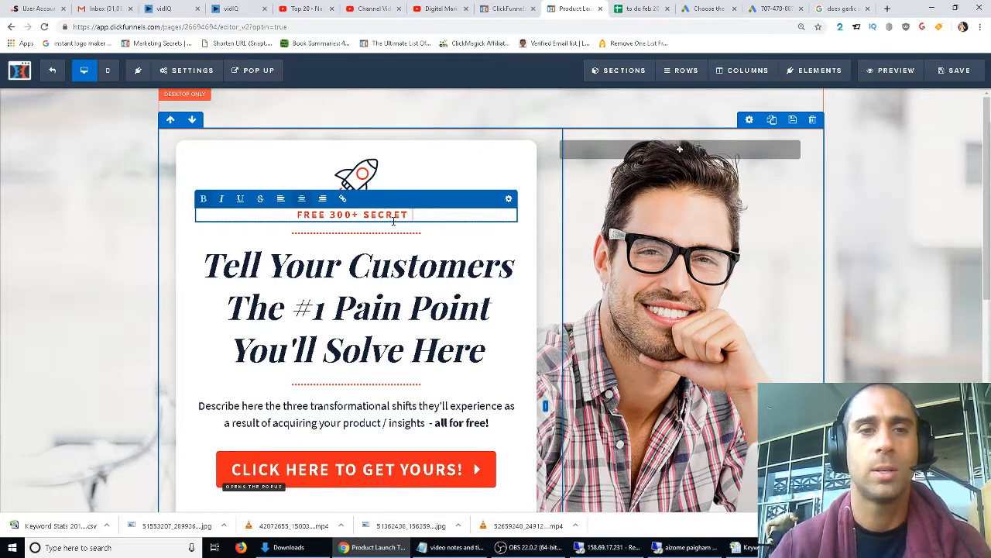
text( ST)
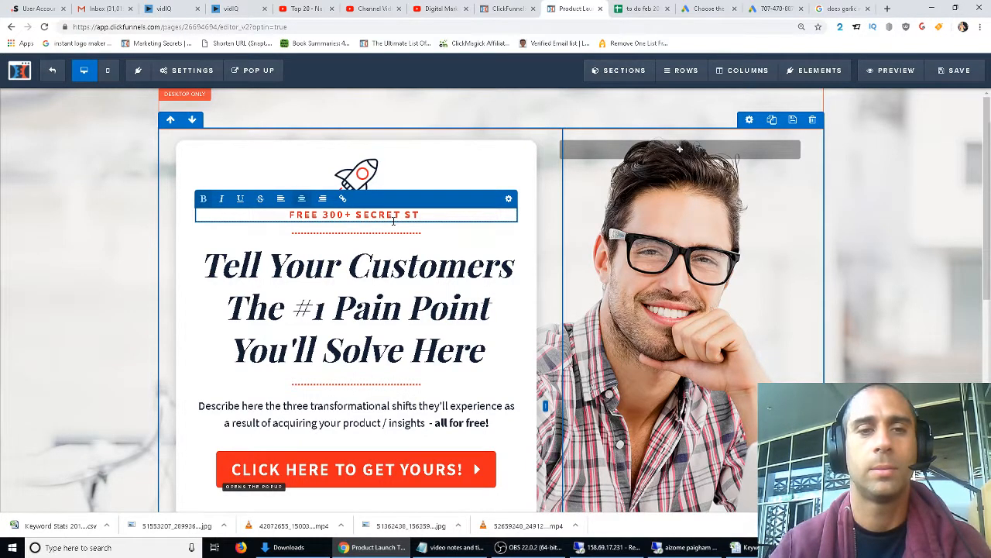
key(BackSpace)
key(BackSpace)
key(BackSpace)
key(BackSpace)
key(BackSpace)
key(BackSpace)
key(BackSpace)
key(BackSpace)
key(BackSpace)
key(BackSpace)
key(BackSpace)
key(BackSpace)
key(BackSpace)
key(BackSpace)
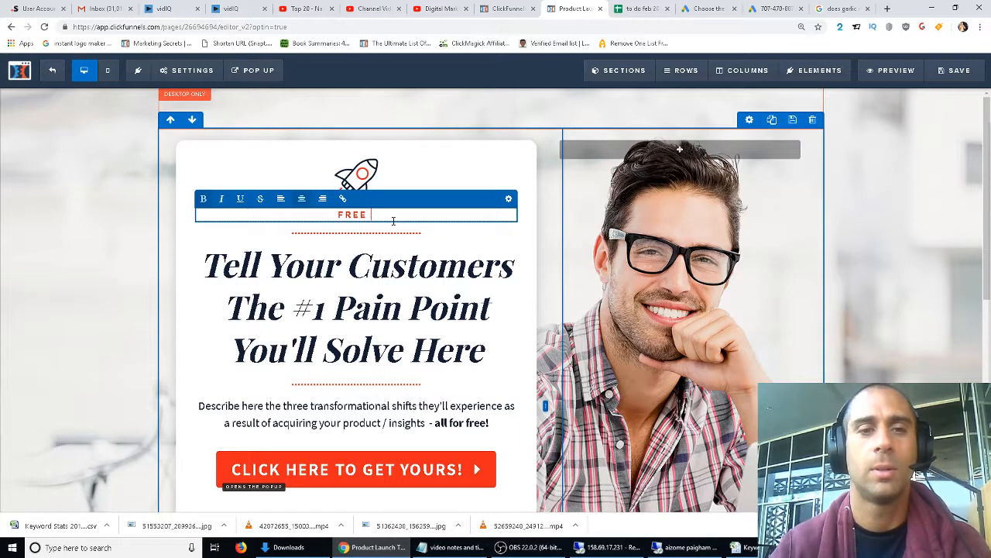
key(BackSpace)
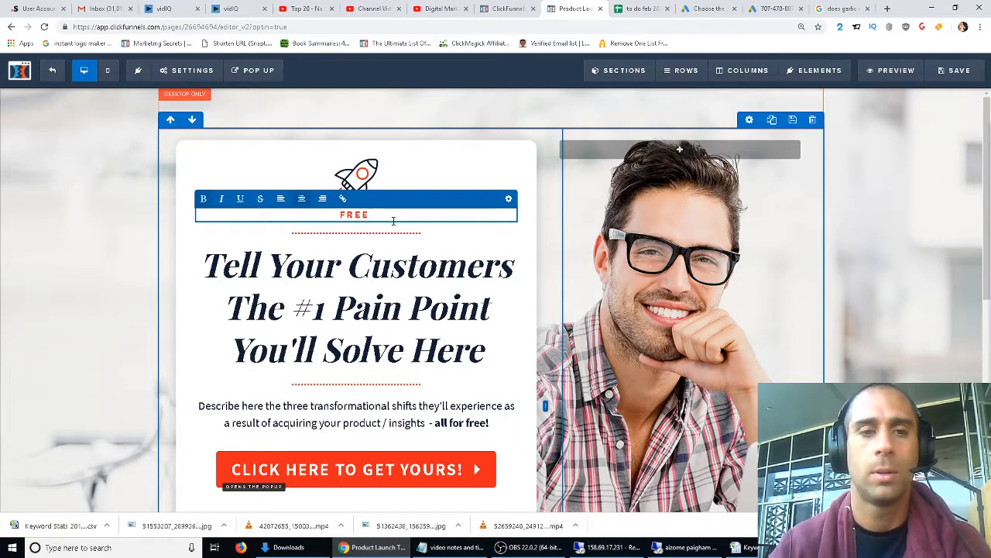
Step: Complete the small red line above the headline so it reads "300+ FREE TRAFFIC STRATEGIES"
key(Home)
text(300+ )
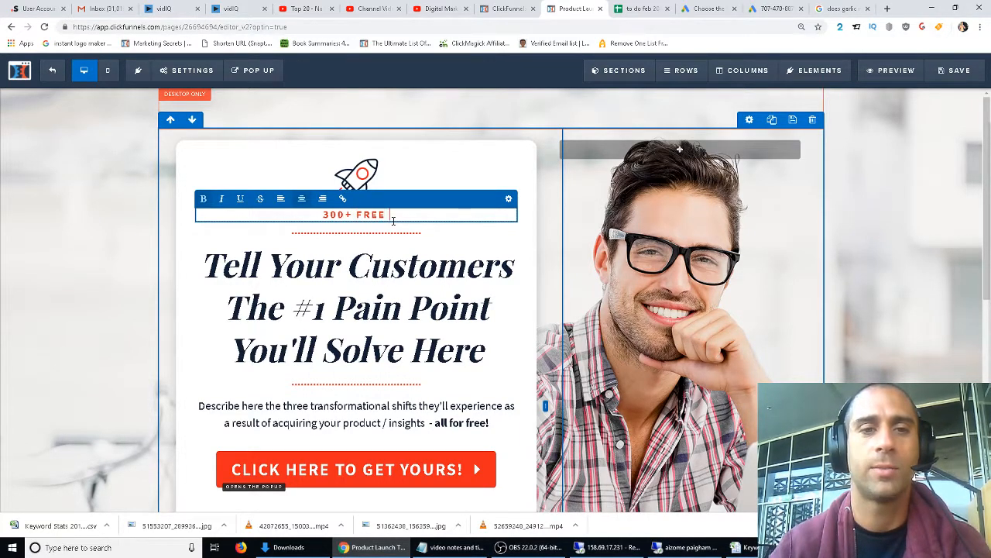
text(TRAFFIC STRATEG)
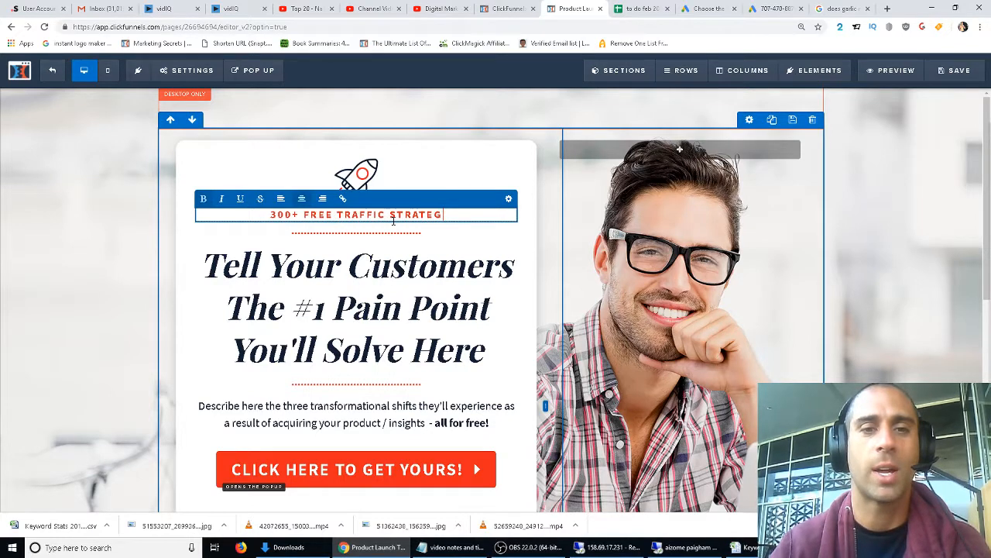
text(IES)
key(BackSpace)
key(BackSpace)
key(BackSpace)
key(BackSpace)
key(BackSpace)
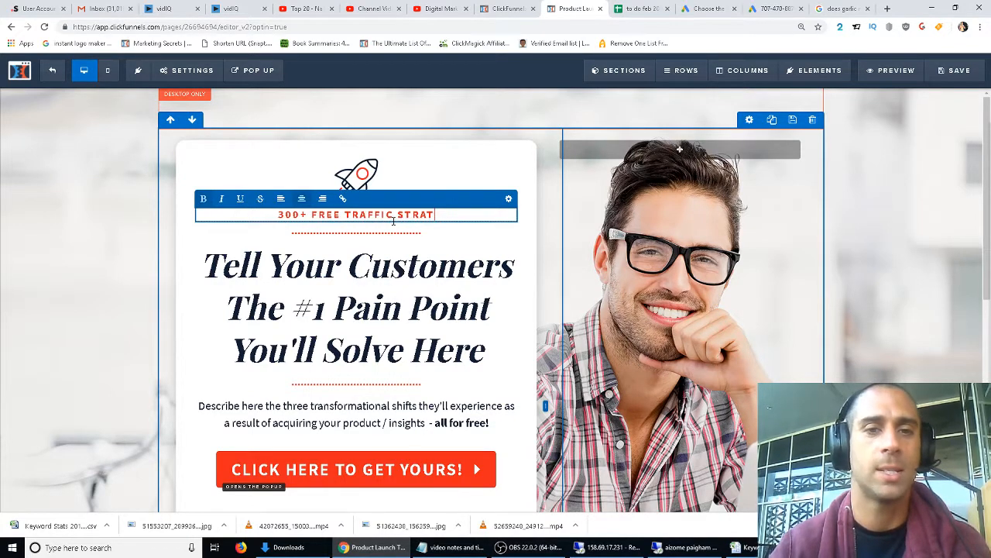
text(EGIES)
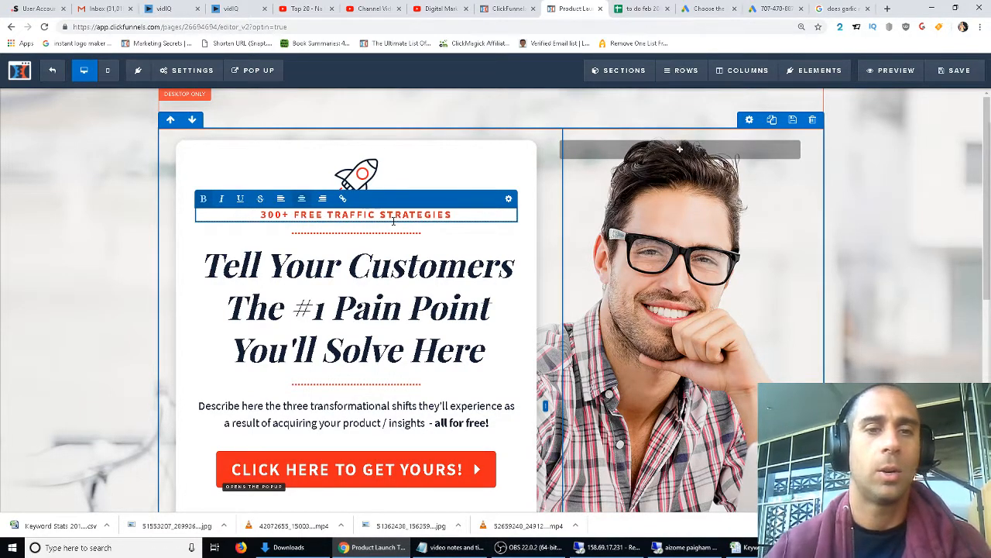
Step: Replace the whole "Tell Your Customers The #1 Pain Point You'll Solve Here" headline with "Drive THOUSANDS Of"
click(383, 285)
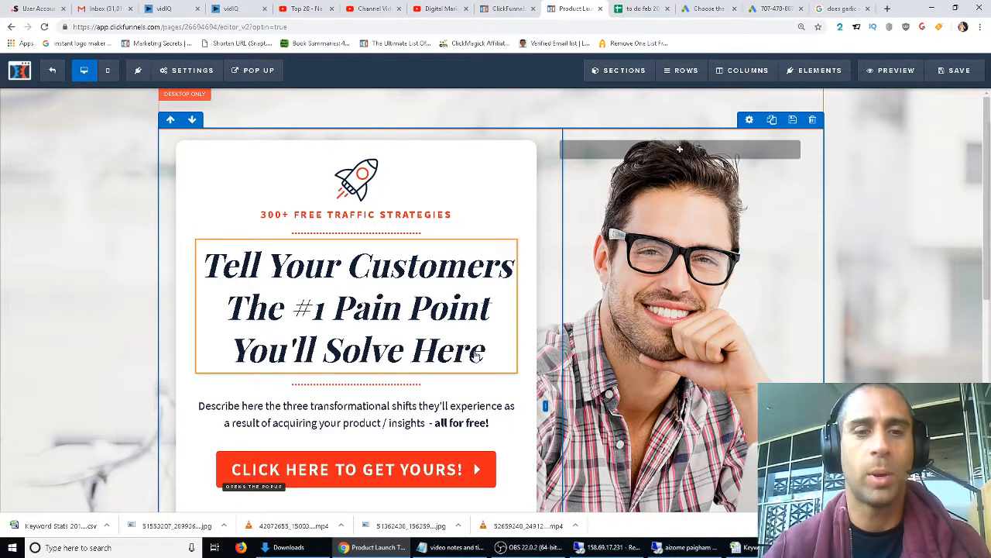
drag(487, 348, 205, 259)
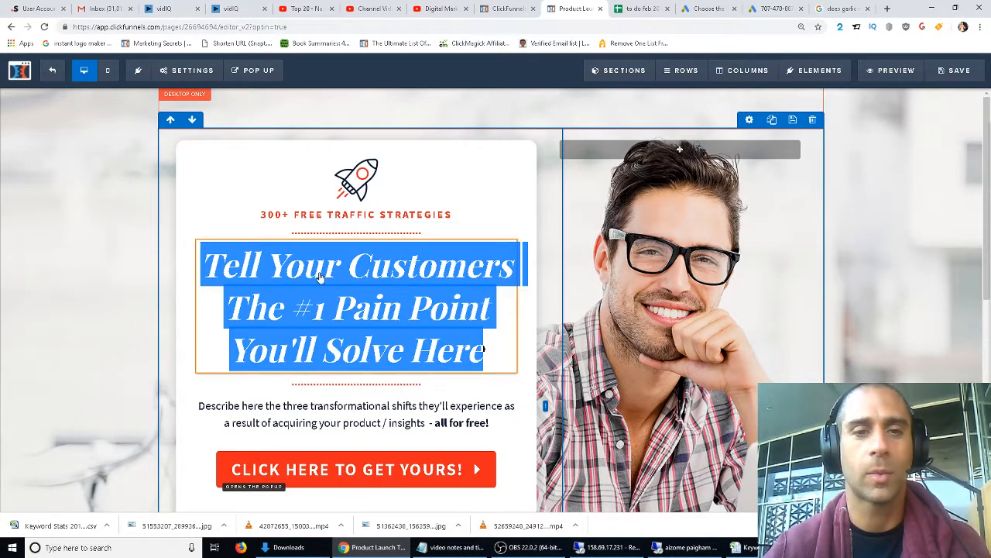
drag(487, 349, 201, 264)
text(Drive )
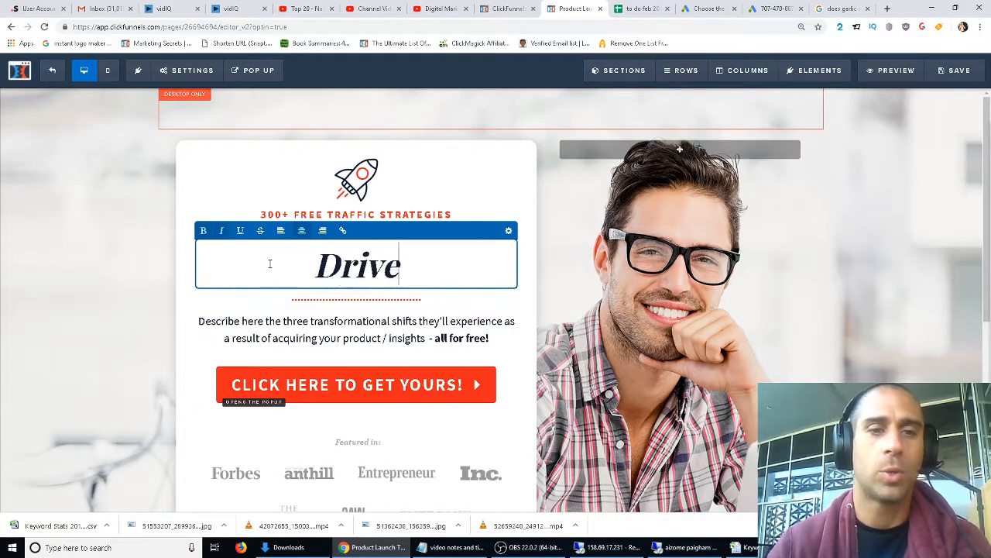
text(THSO)
key(BackSpace)
key(BackSpace)
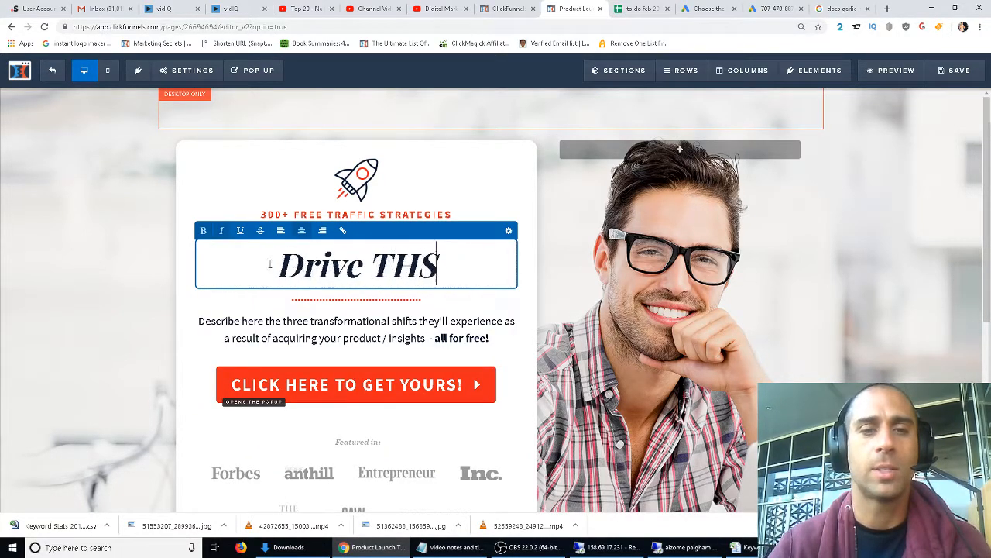
text(OUSANDS of)
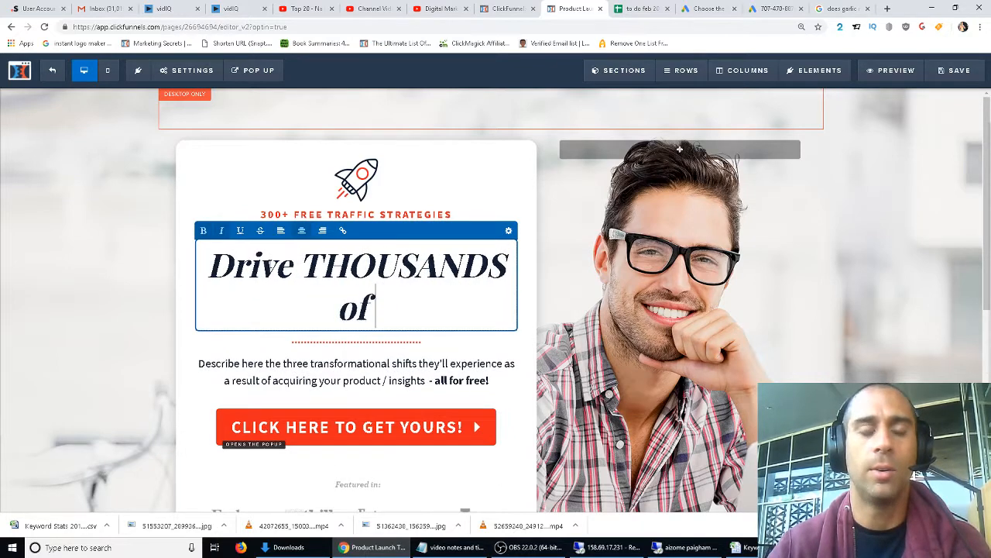
key(BackSpace)
key(BackSpace)
text(Of)
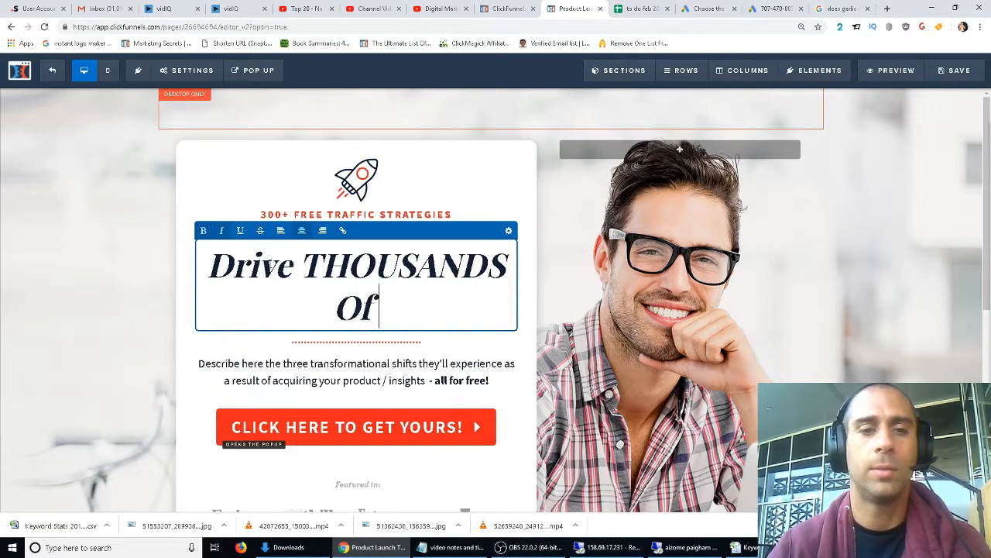
Step: Continue the headline with "Unique Visitors To Your Website For FREE"
text( Unique Visot)
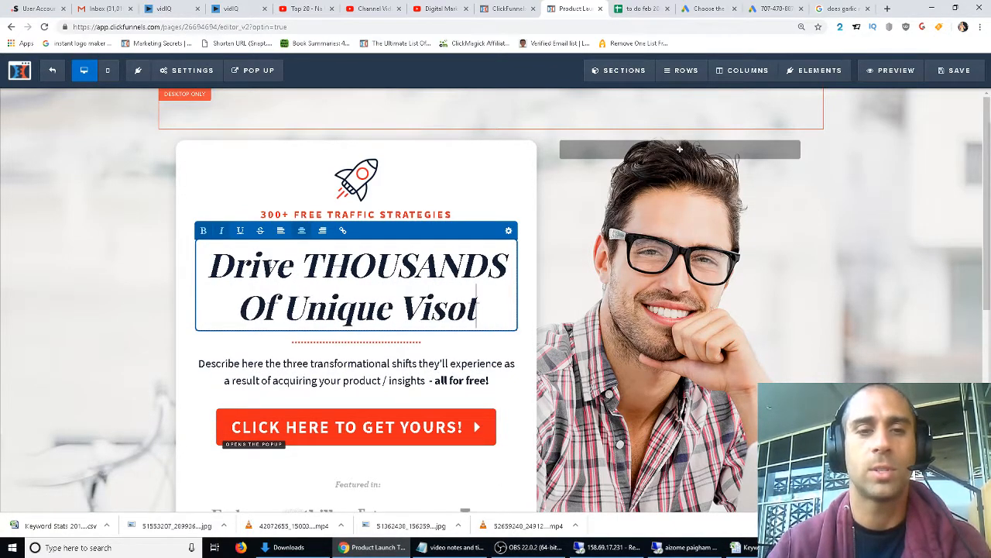
key(BackSpace)
key(BackSpace)
text(itors T)
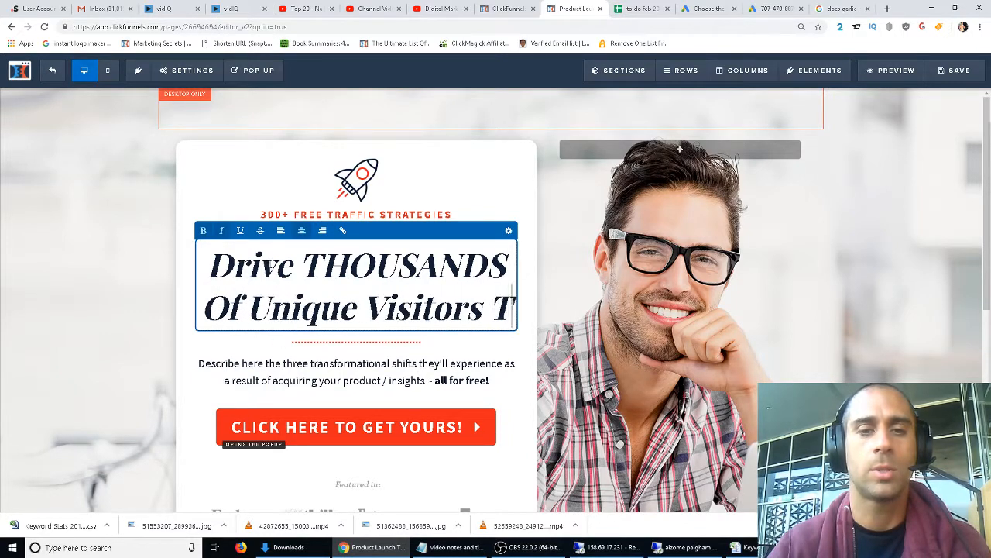
text(o Your Website )
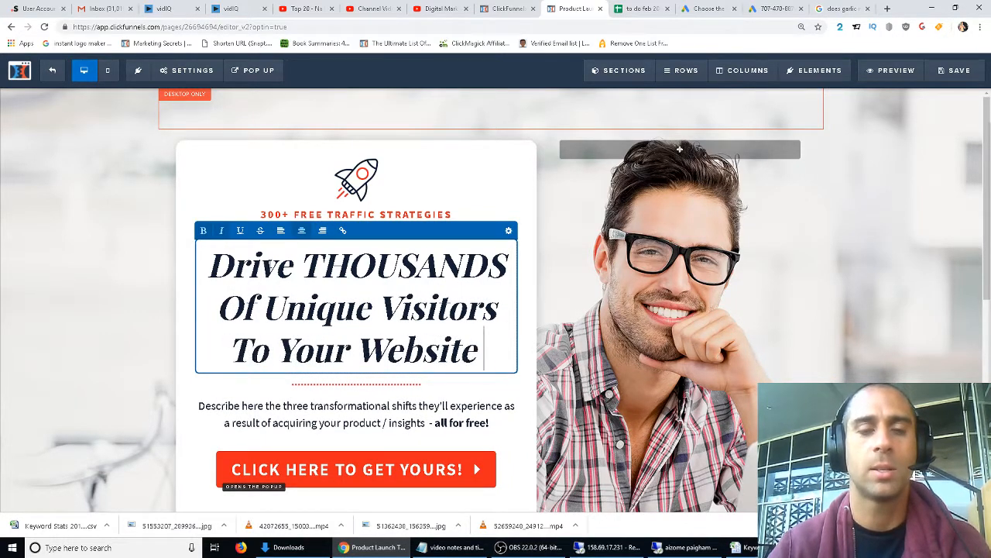
text(For FREE)
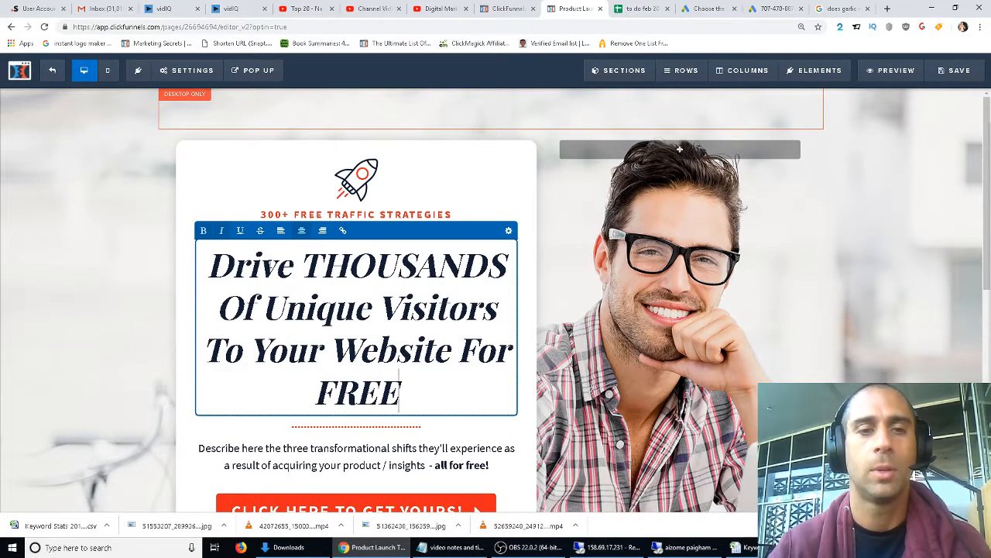
Step: Remove "For FREE" from the end of the headline
key(shift+Up)
key(shift+Up)
key(shift+Up)
key(shift+Up)
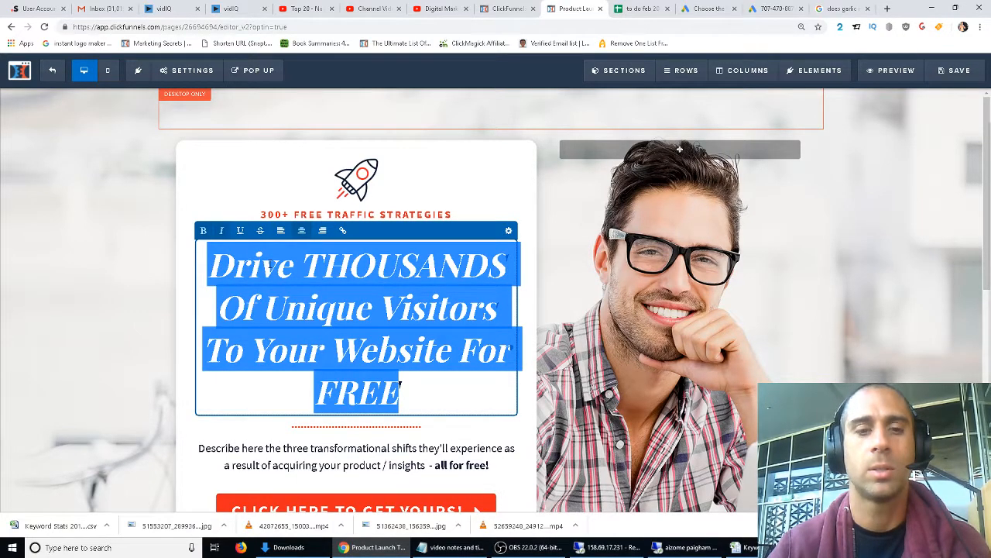
key(Left)
click(399, 307)
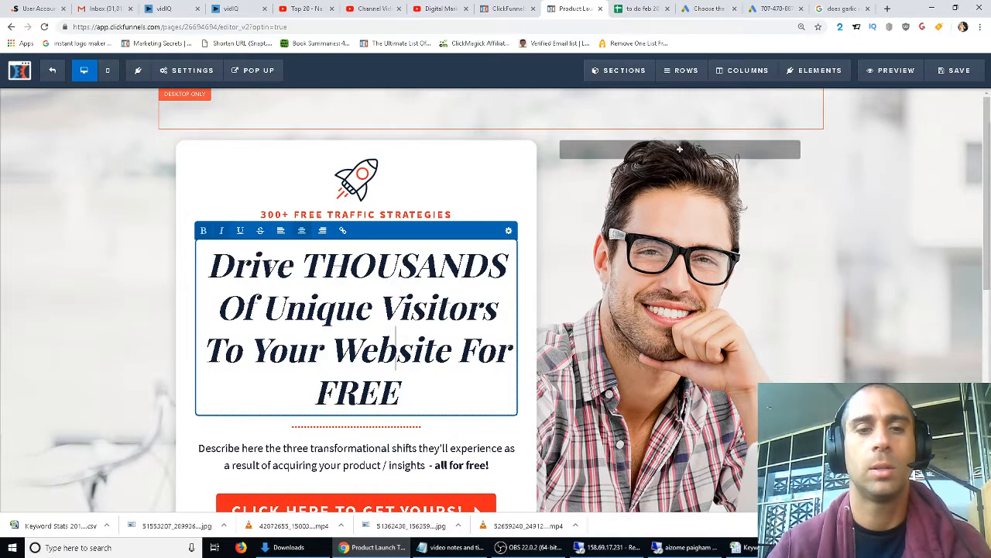
key(shift+Up)
key(shift+Right)
key(shift+Right)
key(shift+Right)
key(shift+Right)
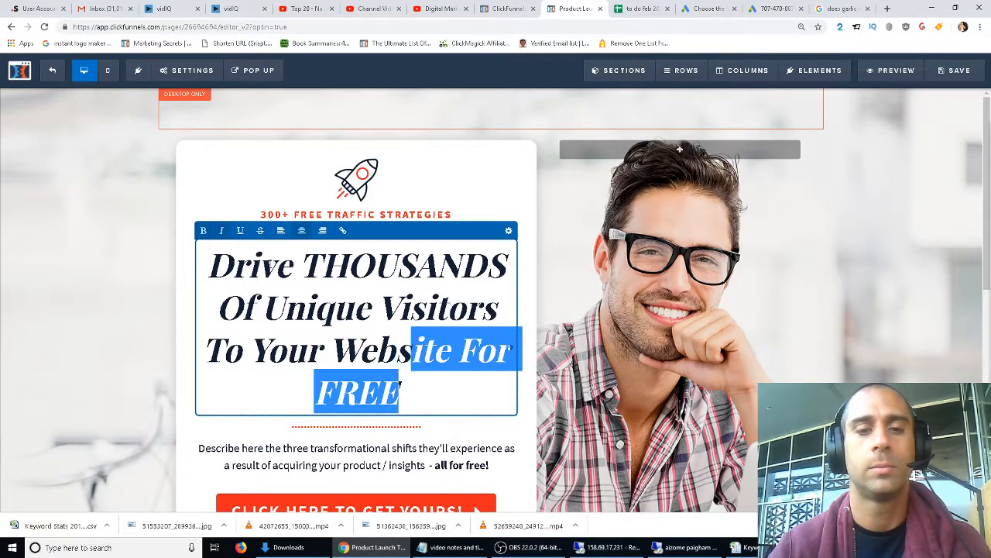
key(BackSpace)
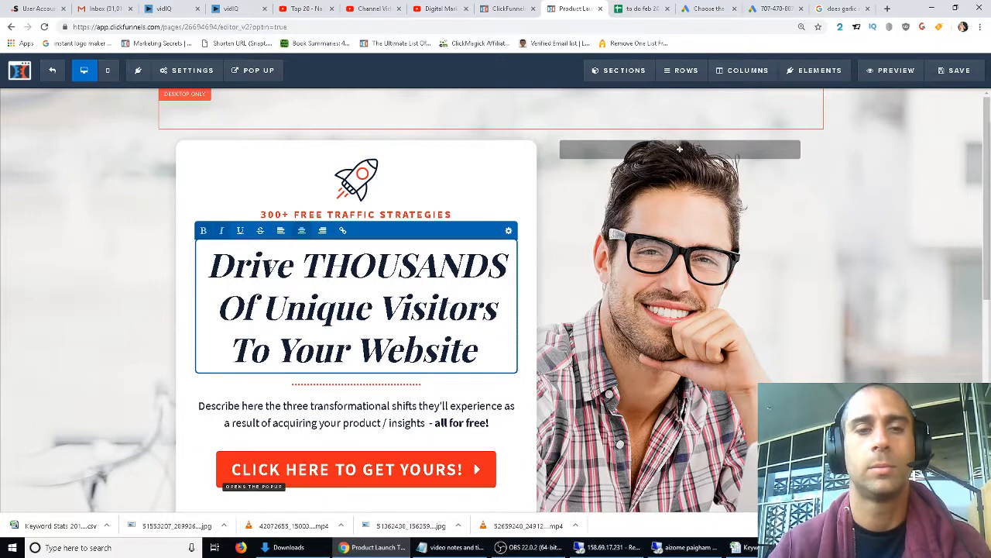
Step: Replace the entire headline with the opening words "Do You Have"
key(shift+Up)
key(shift+Up)
key(shift+Up)
text(dO YO)
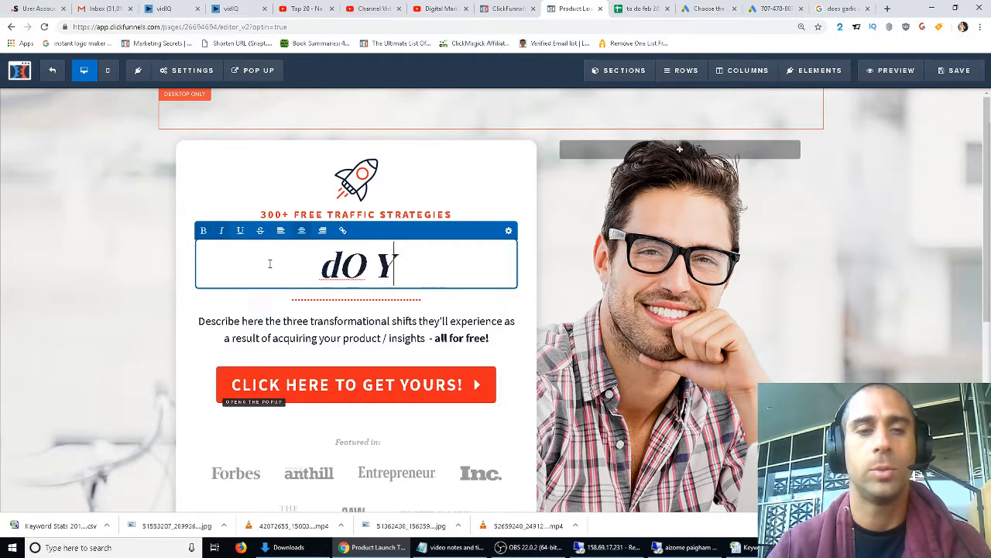
key(BackSpace)
key(BackSpace)
key(BackSpace)
key(BackSpace)
key(BackSpace)
text(dO)
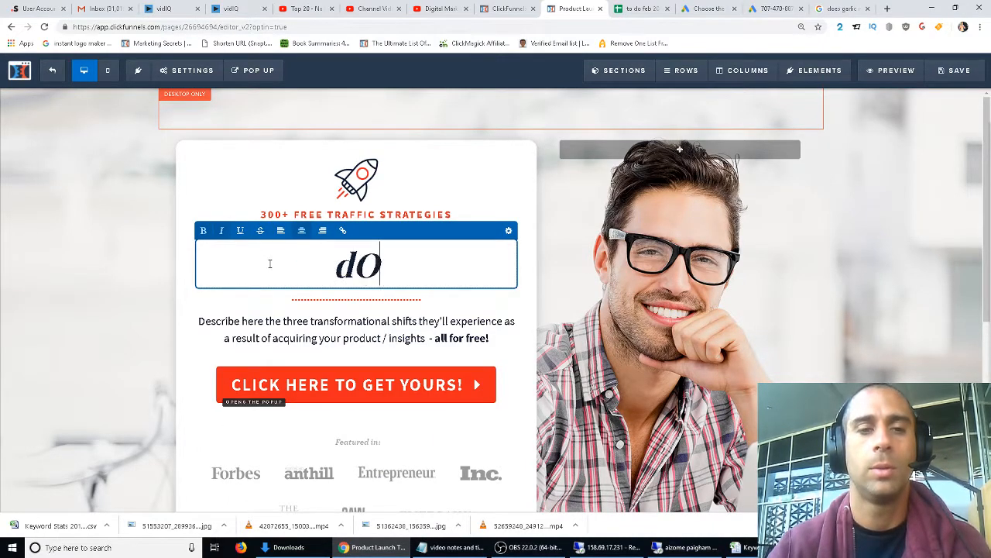
key(BackSpace)
key(BackSpace)
text(d)
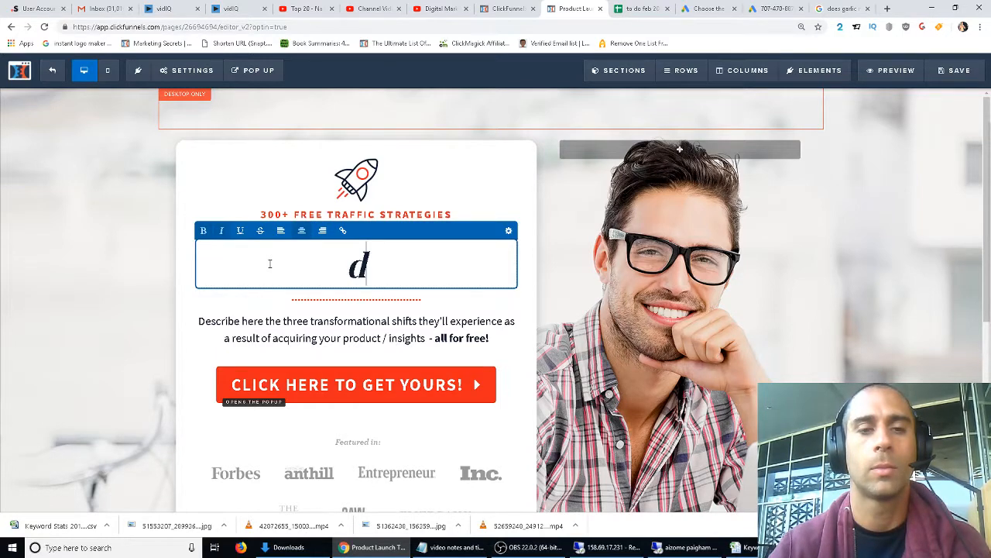
key(BackSpace)
text(Do You)
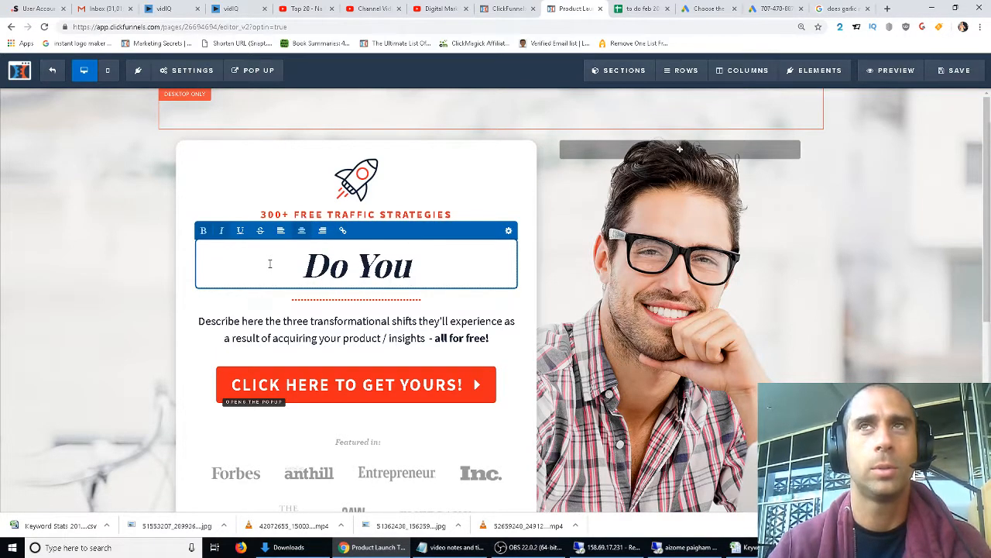
text( Have)
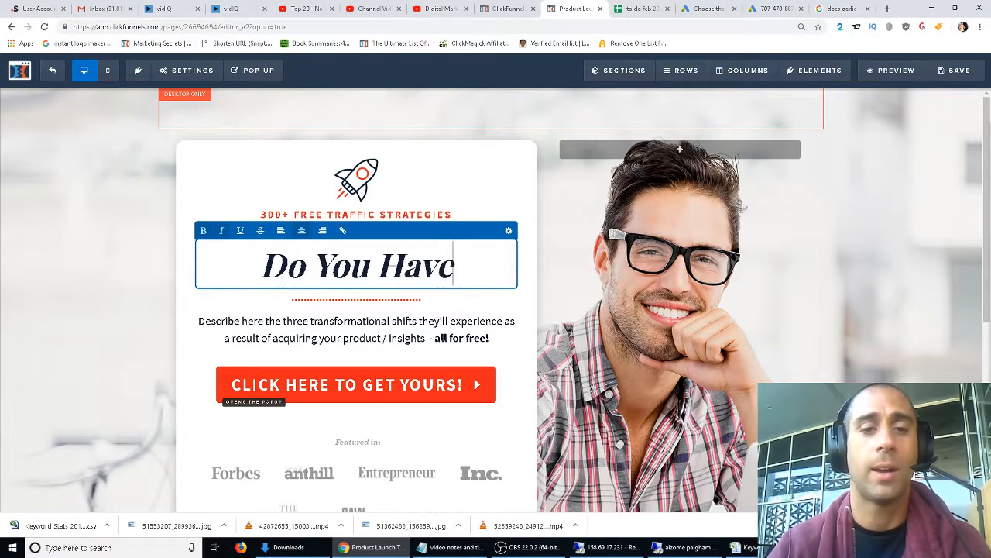
Step: Extend the headline with "Thousands Of Unique Visitors Every Month"
text(Thou)
key(BackSpace)
key(BackSpace)
key(BackSpace)
key(BackSpace)
text(Thousands  Of)
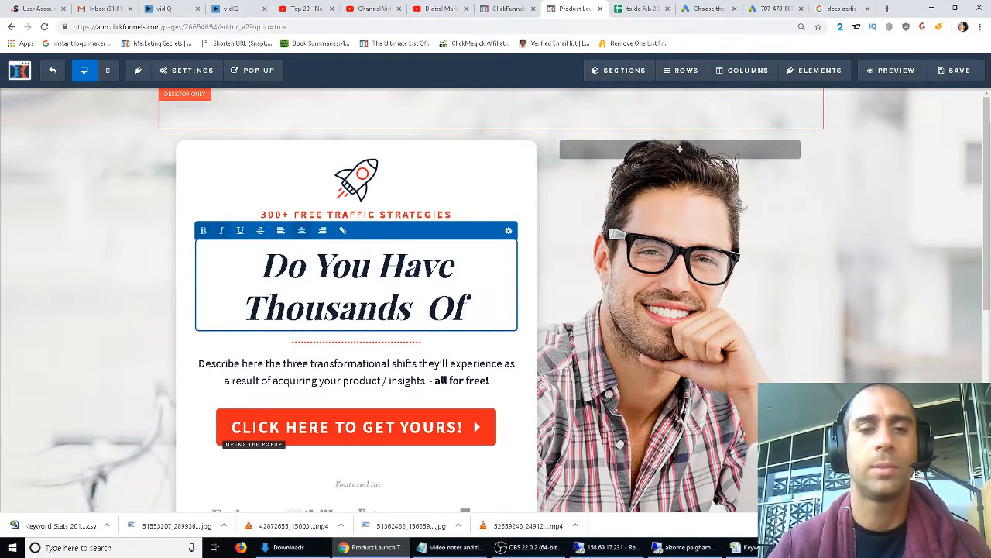
text( No)
key(BackSpace)
key(BackSpace)
key(BackSpace)
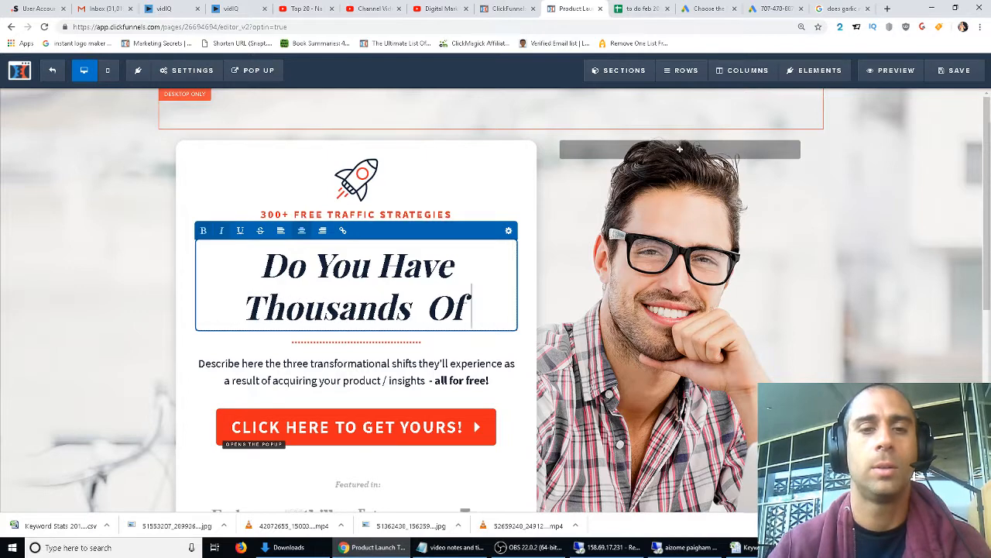
text(Unique Visitors Ee)
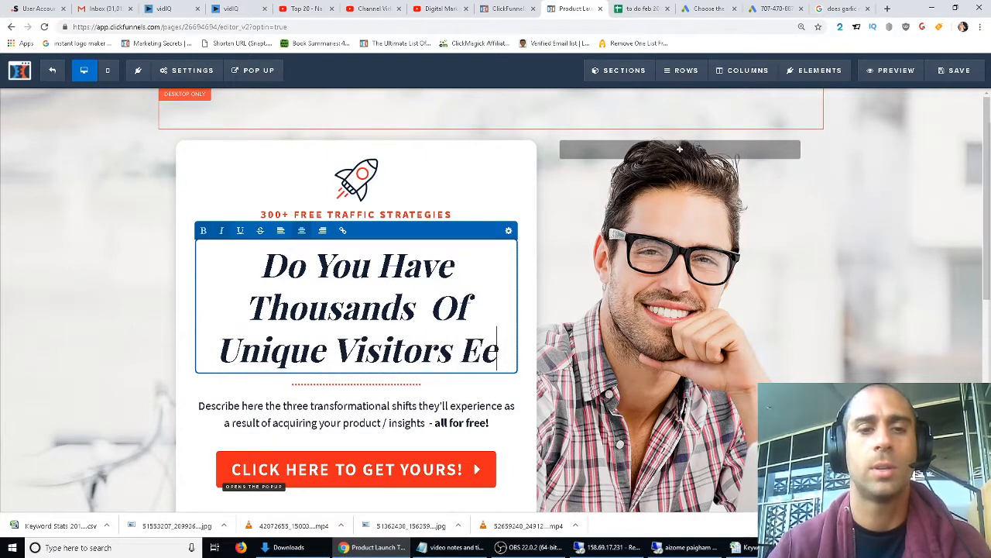
key(BackSpace)
text(very Month)
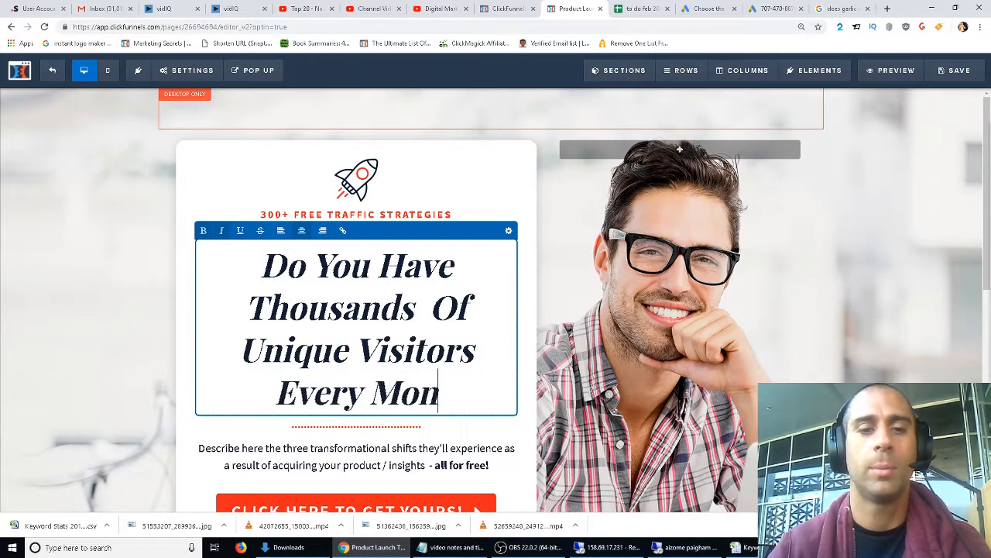
Step: Replace the entire headline with "Do You Like Spending Thousands On Paid Traffic?" and finish editing it
key(shift+Up)
key(shift+Up)
key(shift+Up)
key(shift+Up)
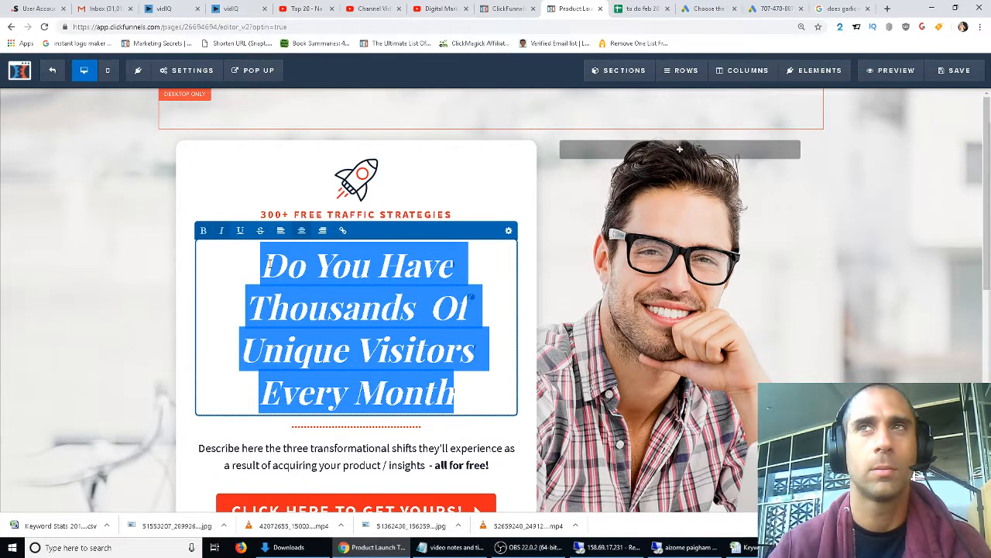
text(Do You L)
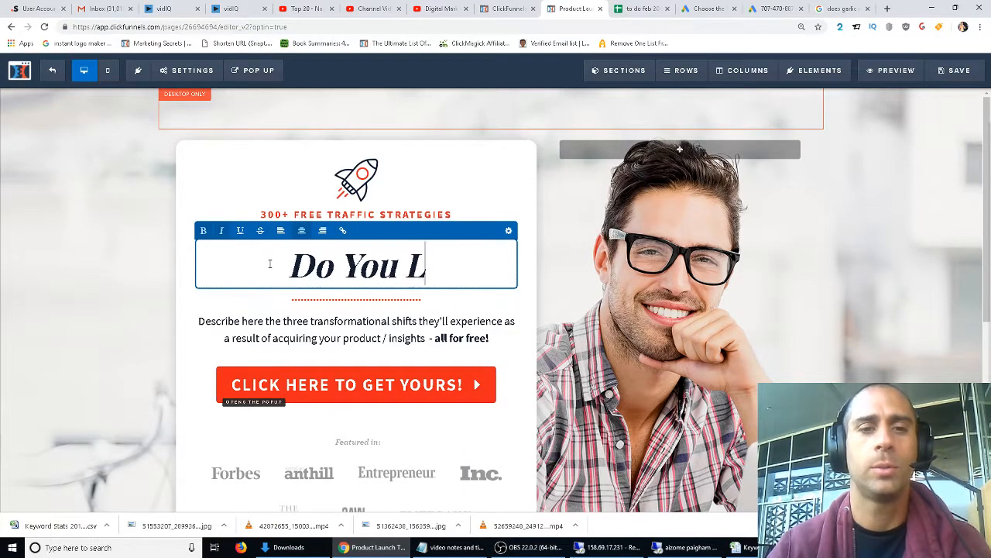
text(ike Spending )
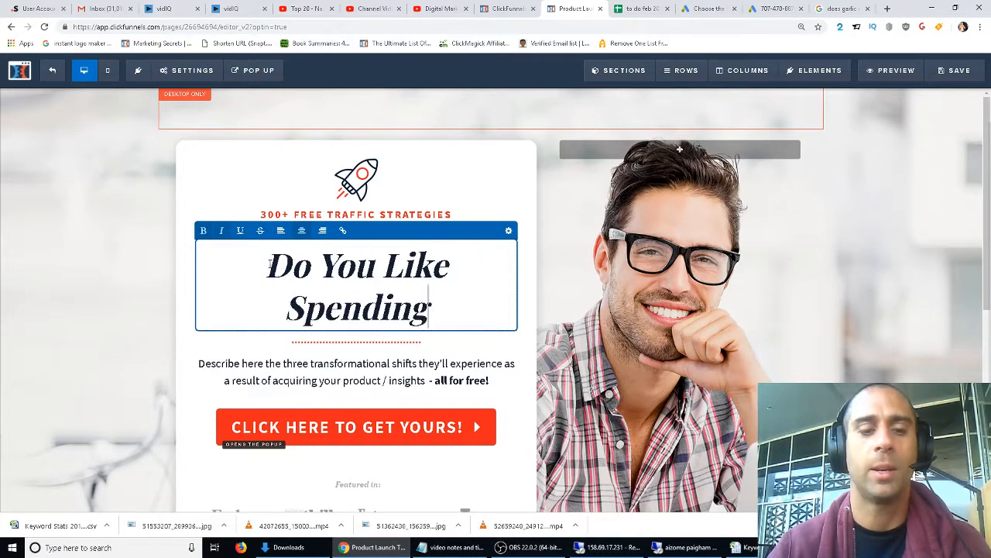
text(Thousands )
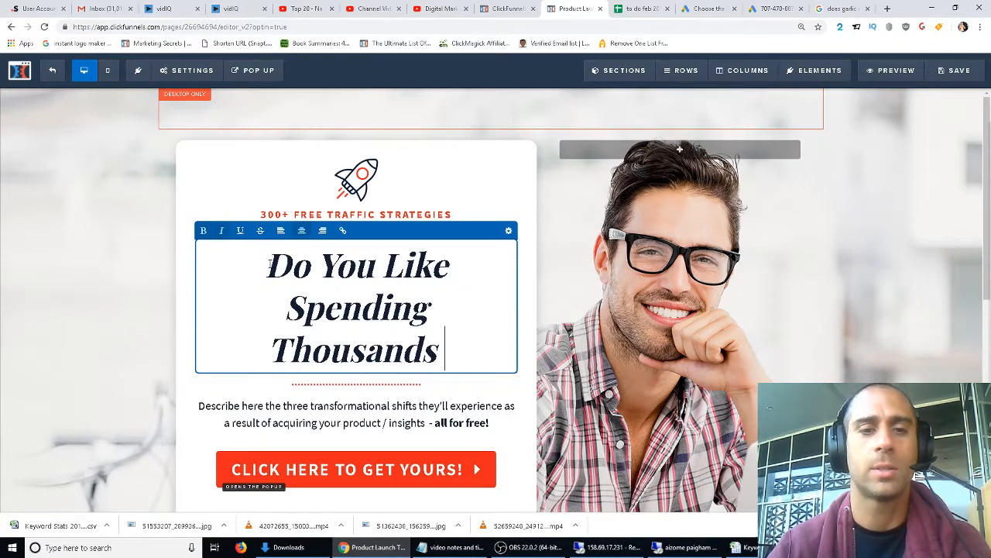
text(On Paid T)
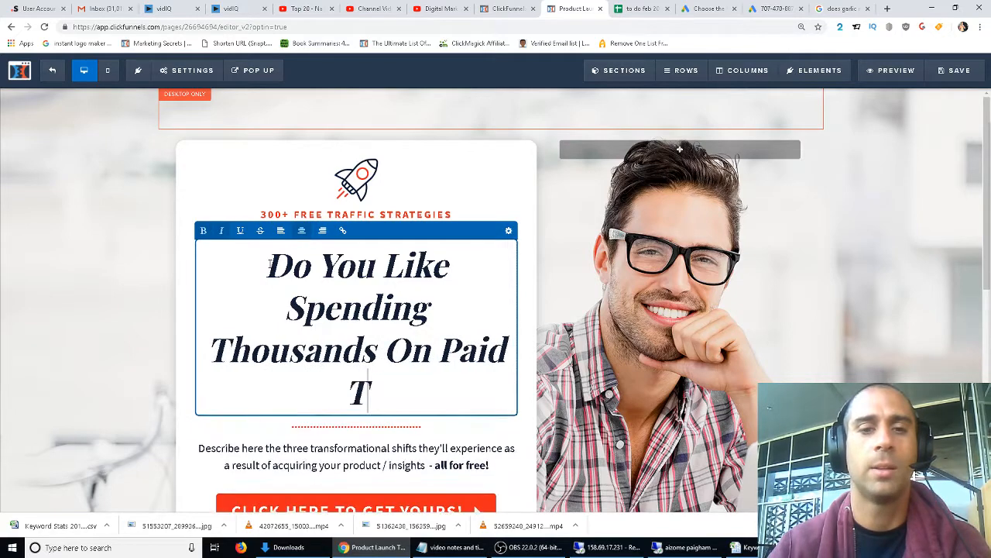
text(raffic?)
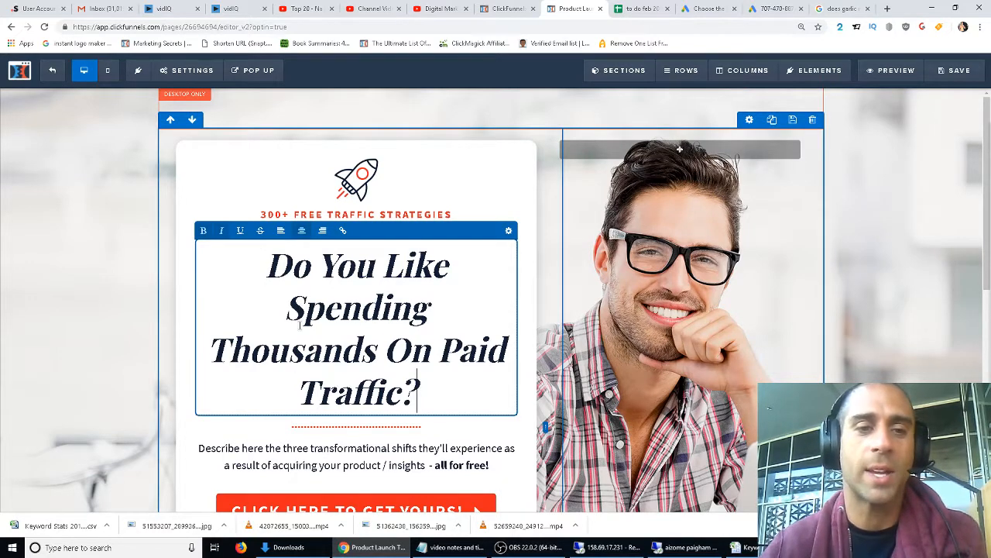
click(481, 308)
click(110, 281)
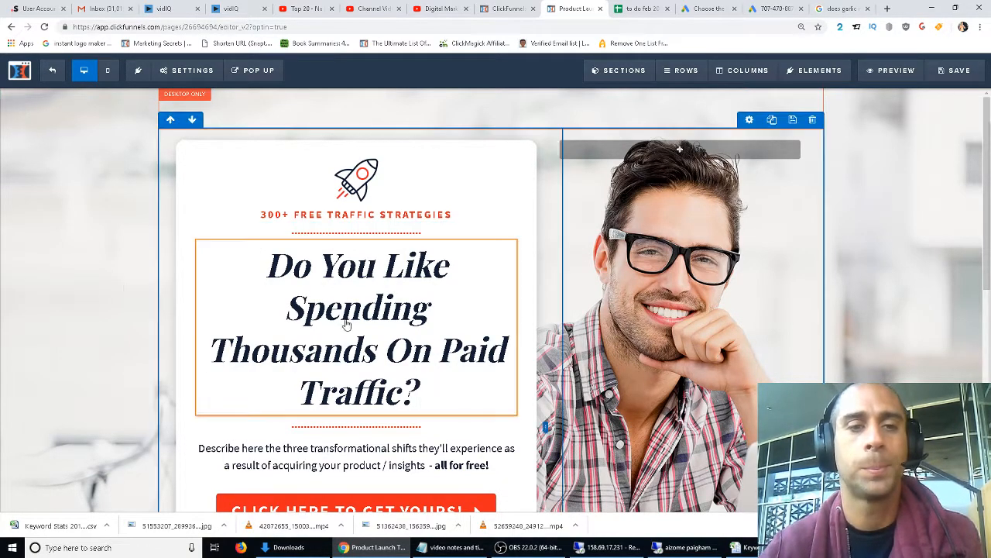
Step: Reduce the headline's font size to 54 in its settings
click(368, 319)
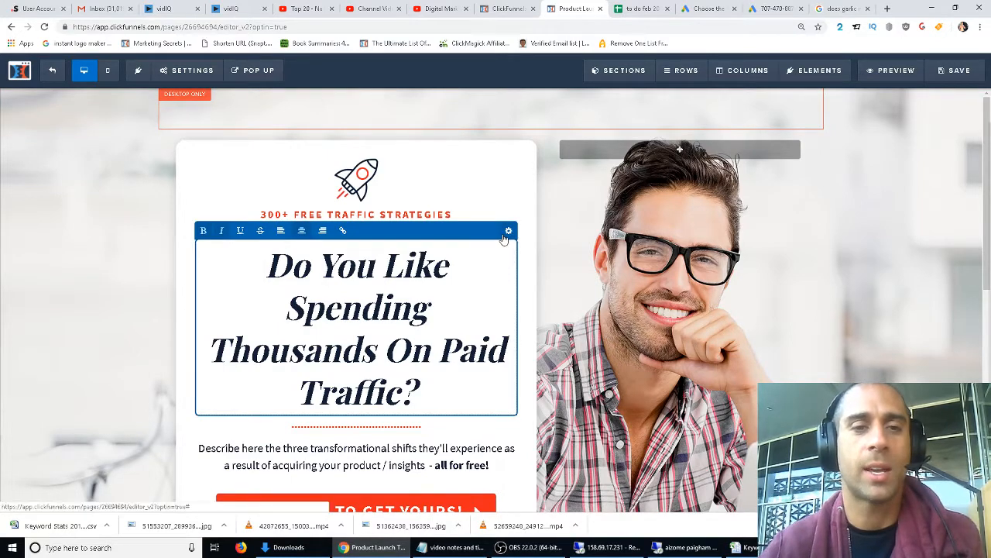
click(509, 231)
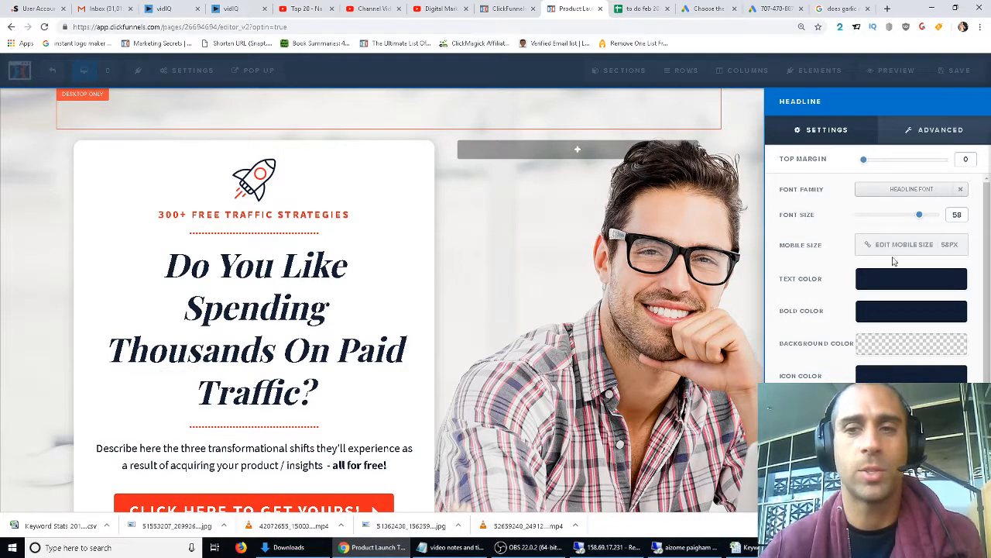
drag(922, 223, 914, 222)
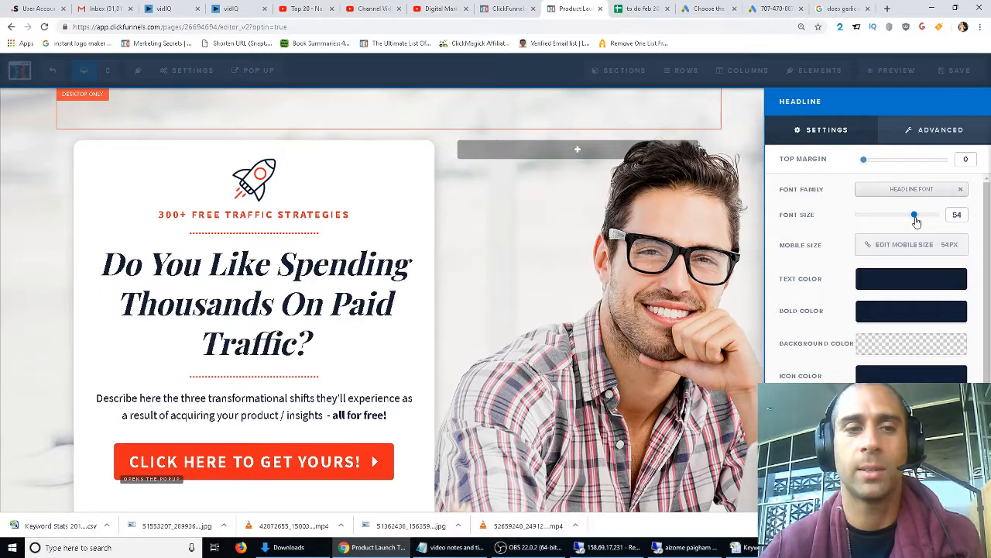
click(579, 311)
Step: Replace the description's placeholder text with the opening of a numbered point: "1. Learn the strategies that the pros use to drive"
click(334, 409)
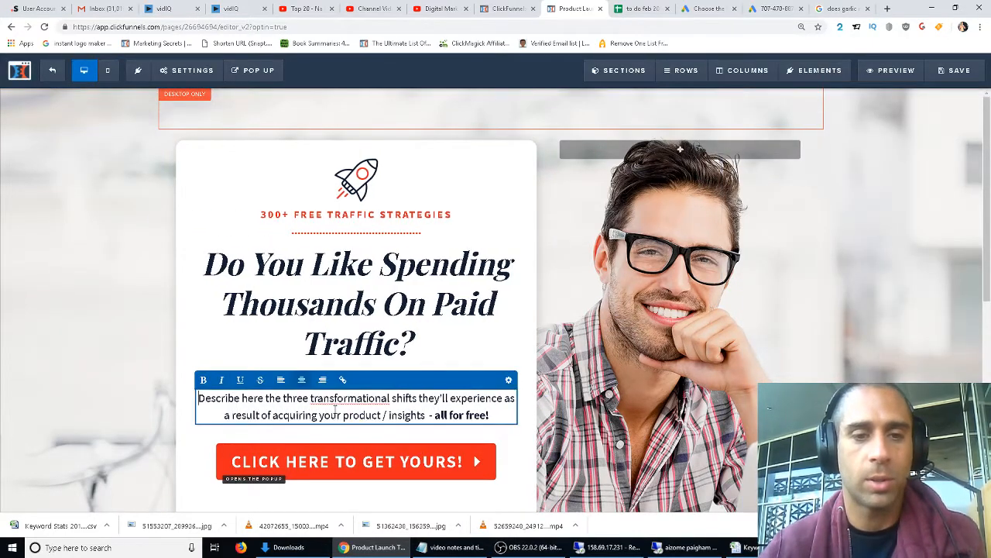
drag(499, 415, 200, 398)
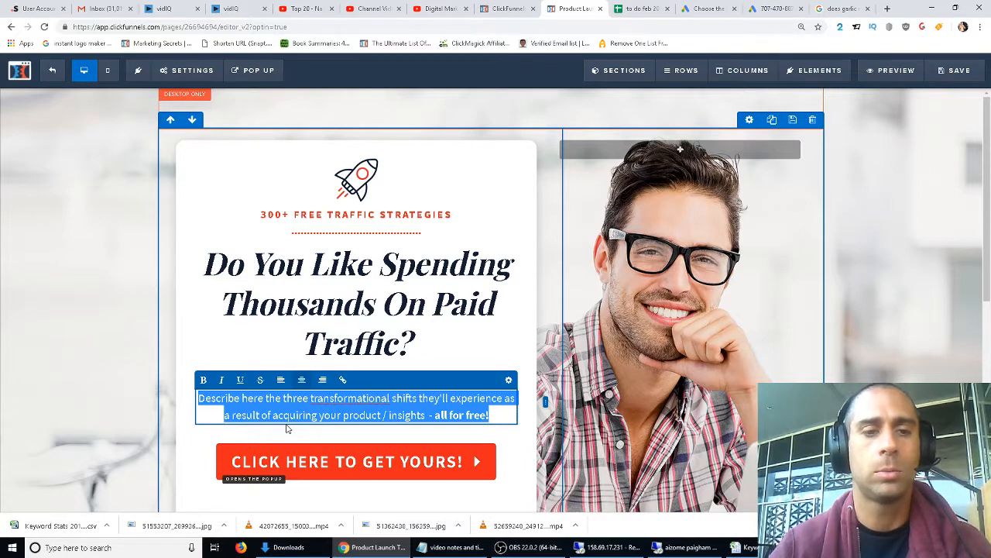
text(1.)
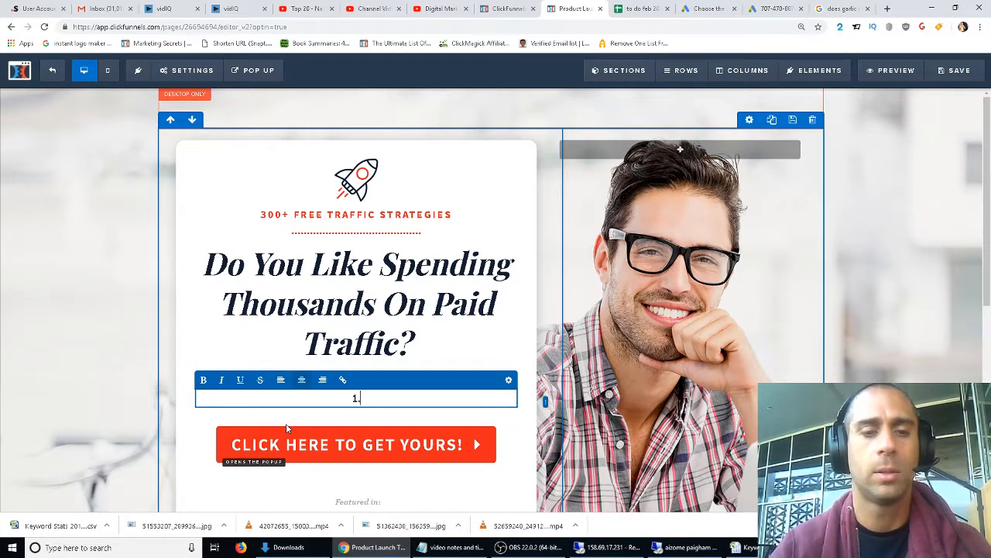
text( Learn the )
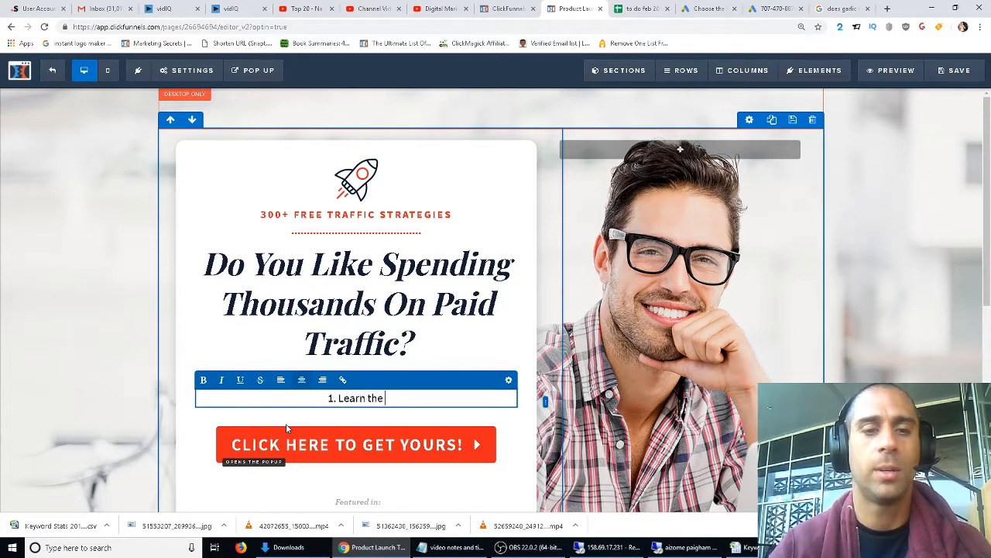
text(strategies that)
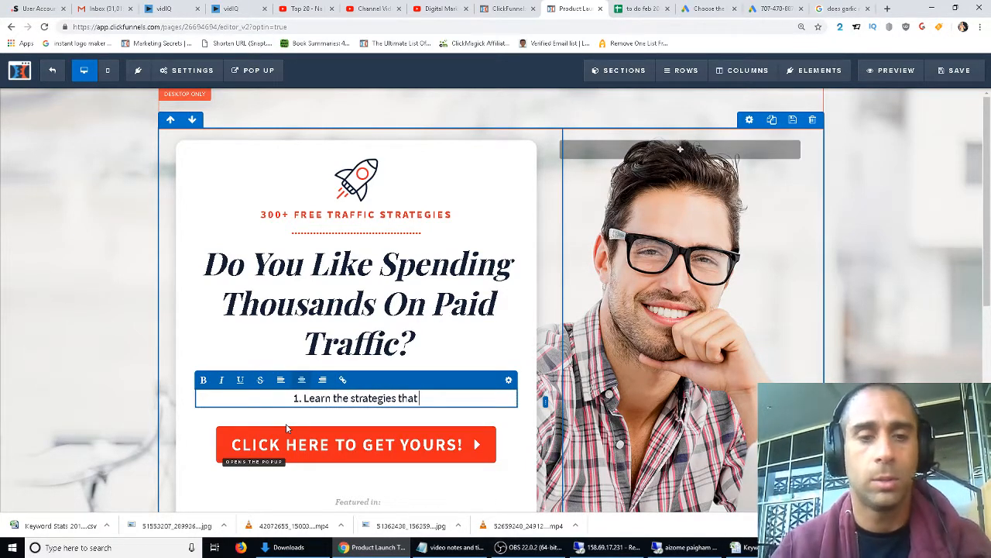
text( the pro)
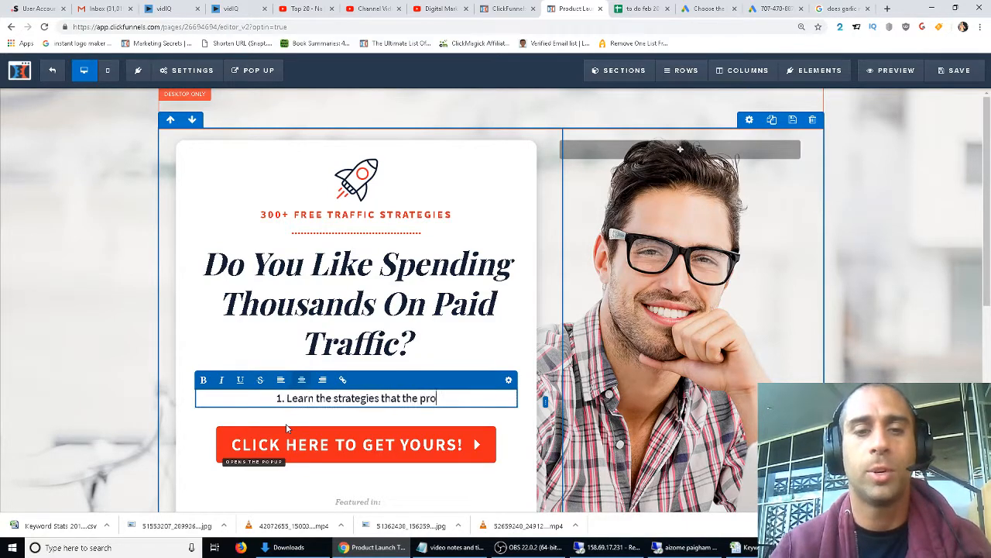
text(s use to drive traffi)
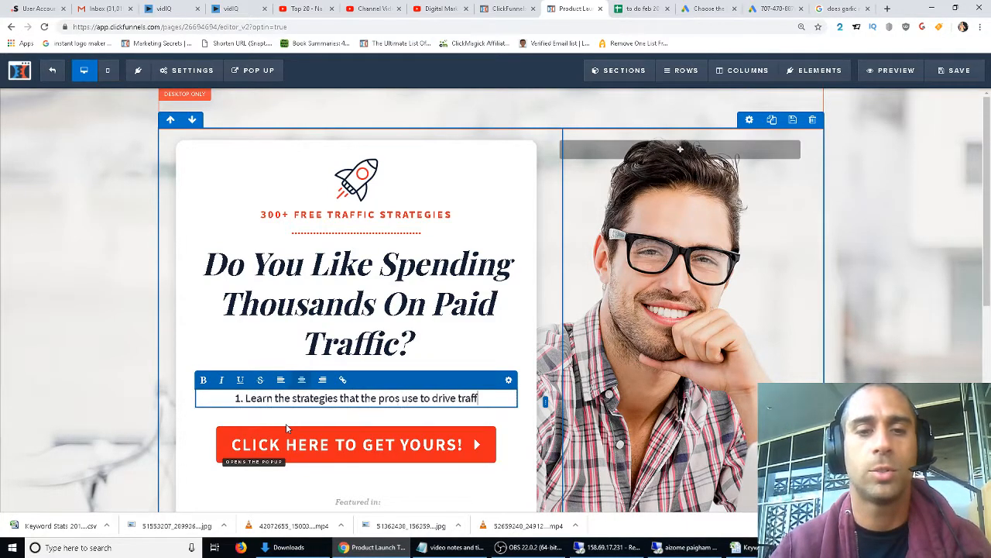
key(BackSpace)
key(BackSpace)
key(BackSpace)
key(BackSpace)
key(BackSpace)
key(BackSpace)
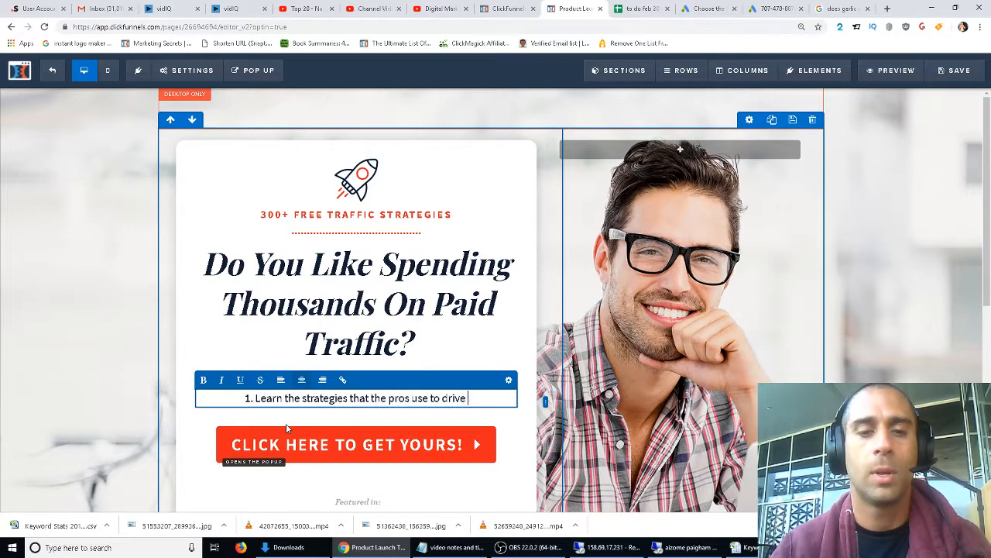
Step: Complete the description's first point with "thousands of unique visitors every month!"
text(thousna)
key(BackSpace)
key(BackSpace)
text(a)
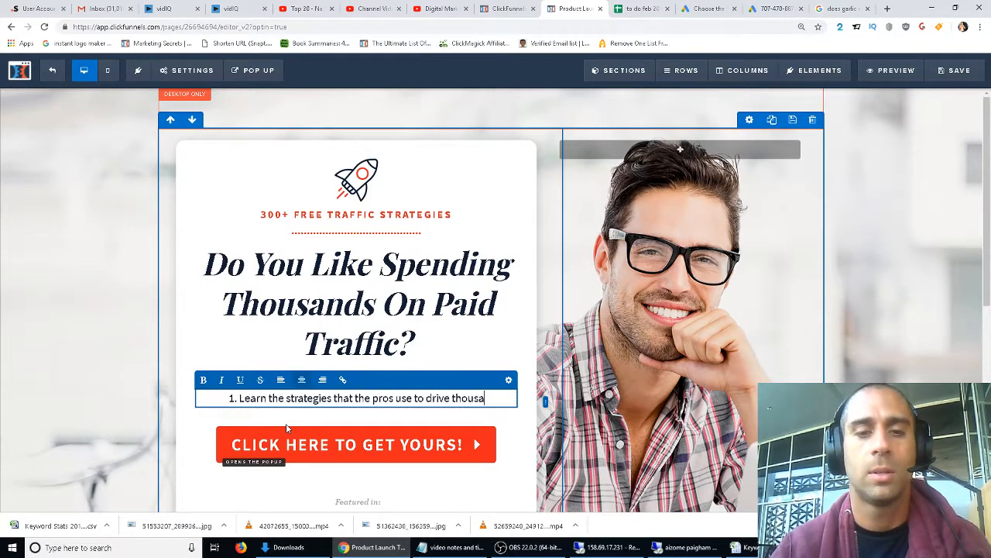
text(nds of unique visit)
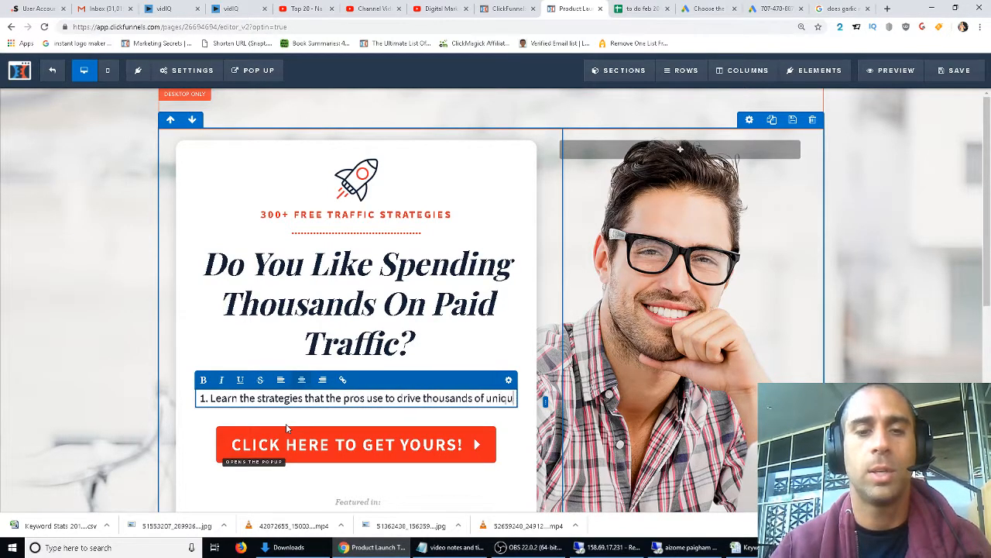
key(BackSpace)
key(BackSpace)
text(itors every month!)
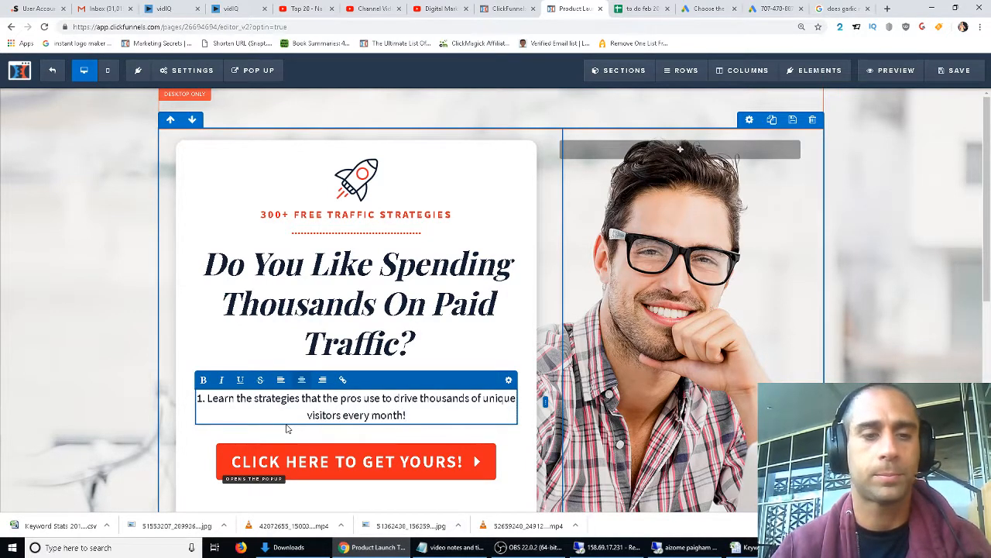
Step: Add the second point "2. Outclass your competition with BONUS traffic for free" on a new line of the description
key(Return)
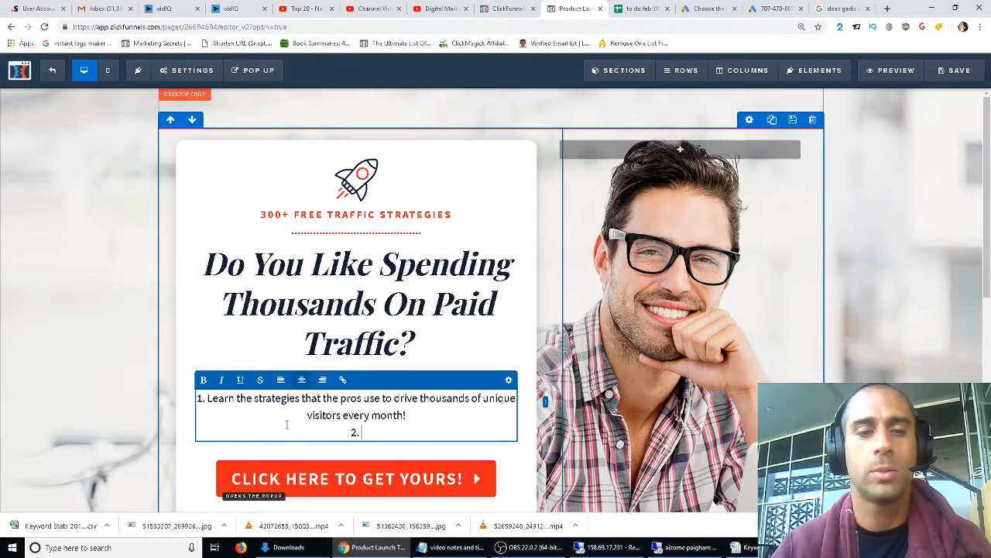
text(Get)
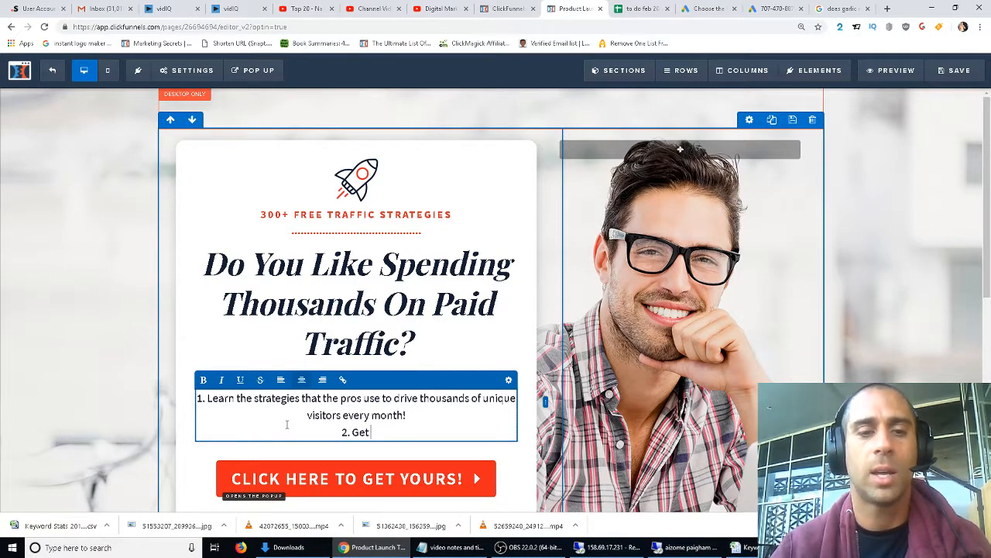
key(BackSpace)
key(BackSpace)
key(BackSpace)
text(Ou)
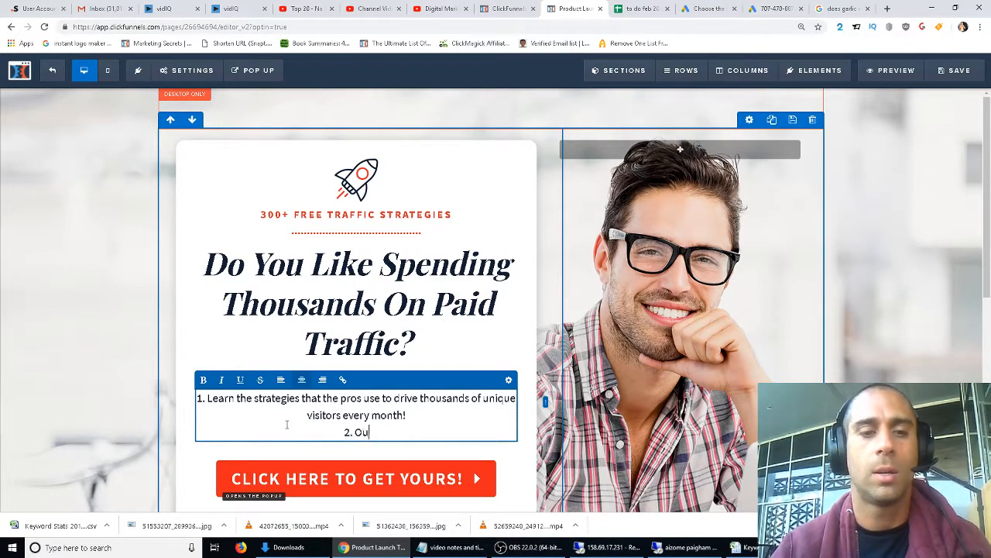
text(tclass your competition )
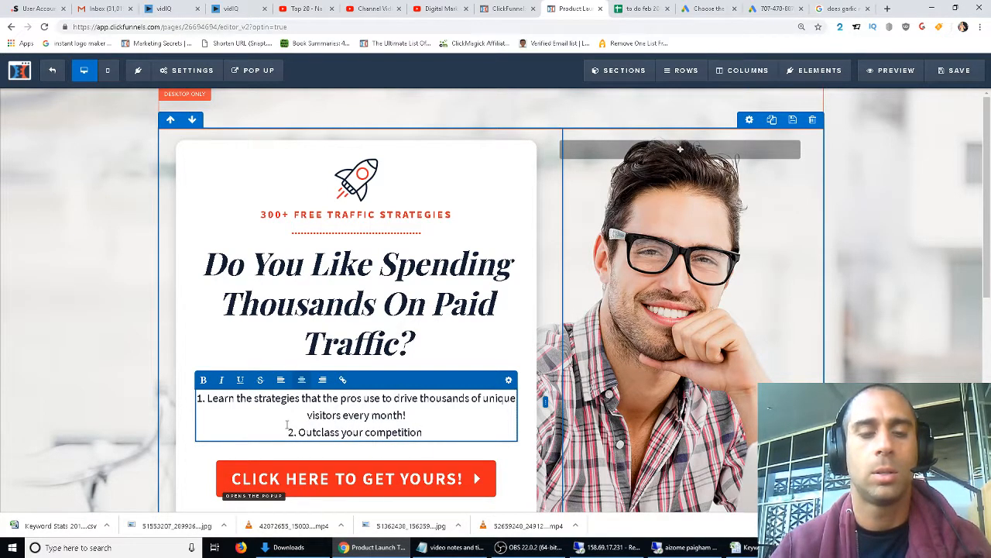
text(with BONUS traffic)
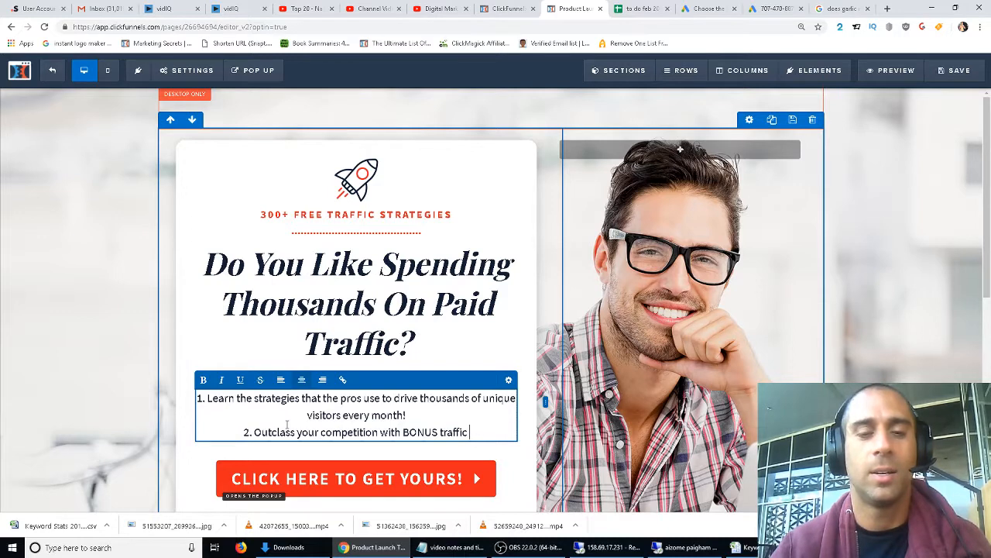
text(for free)
Step: Add the third point "3. Increase your revenue with massive amounts of new customers!" on a new line of the description
key(Return)
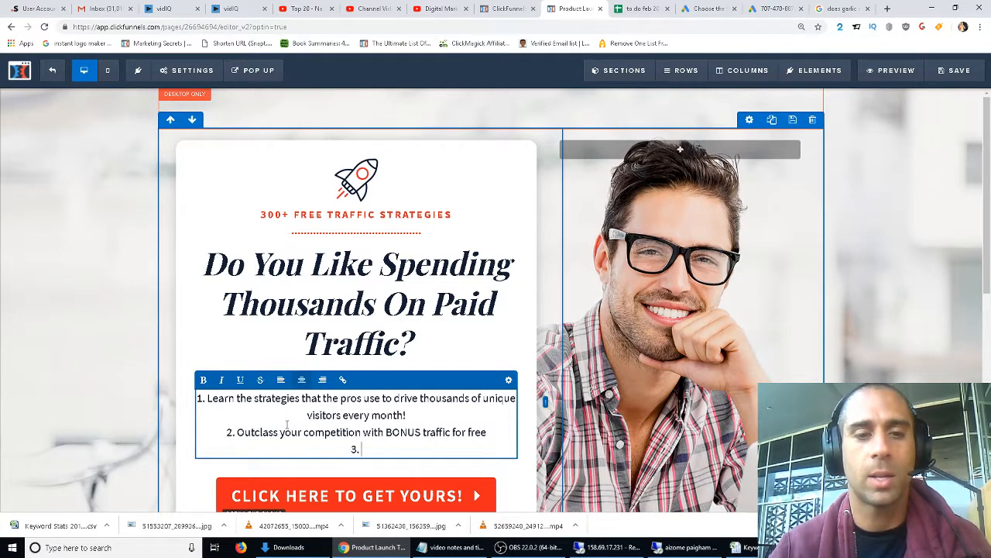
text(ncrease your r)
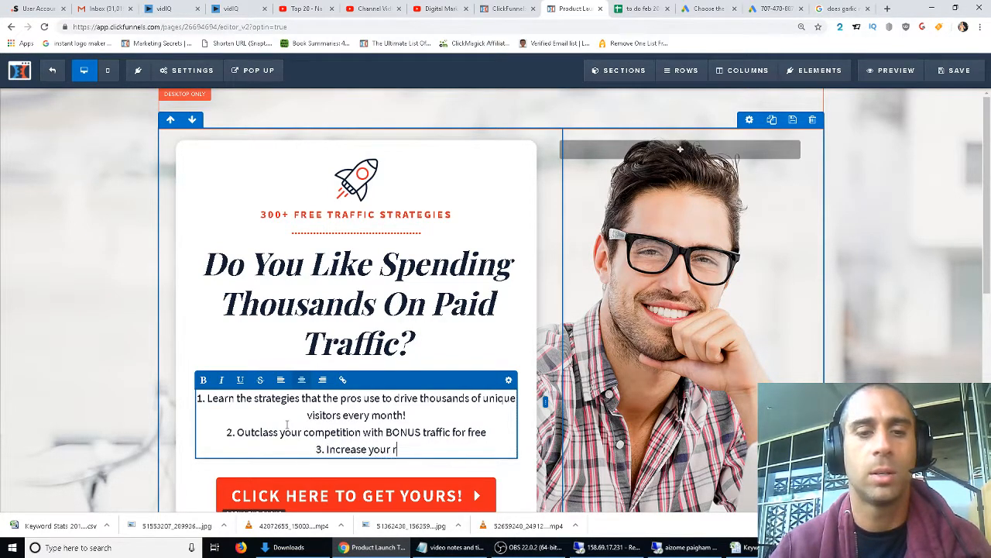
text(evenue with )
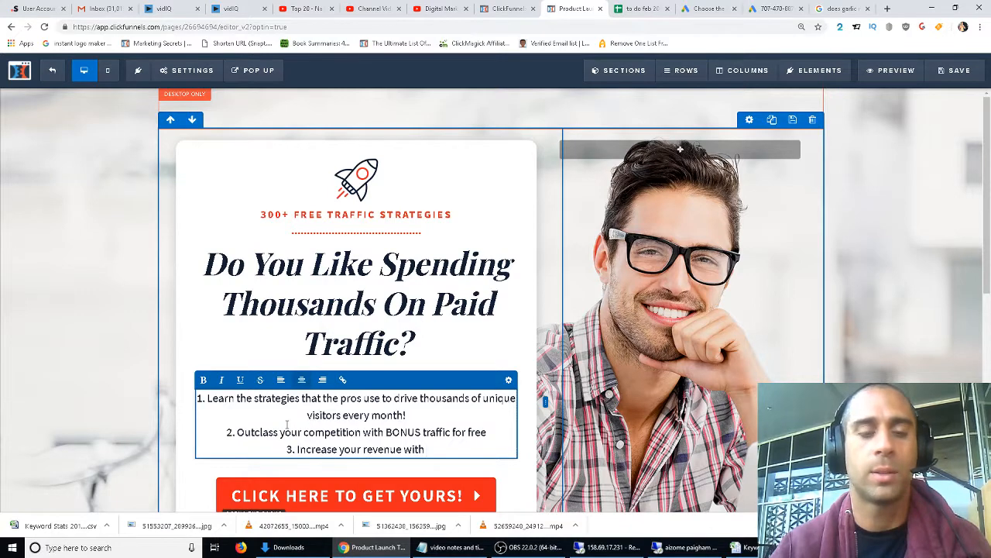
text(massive )
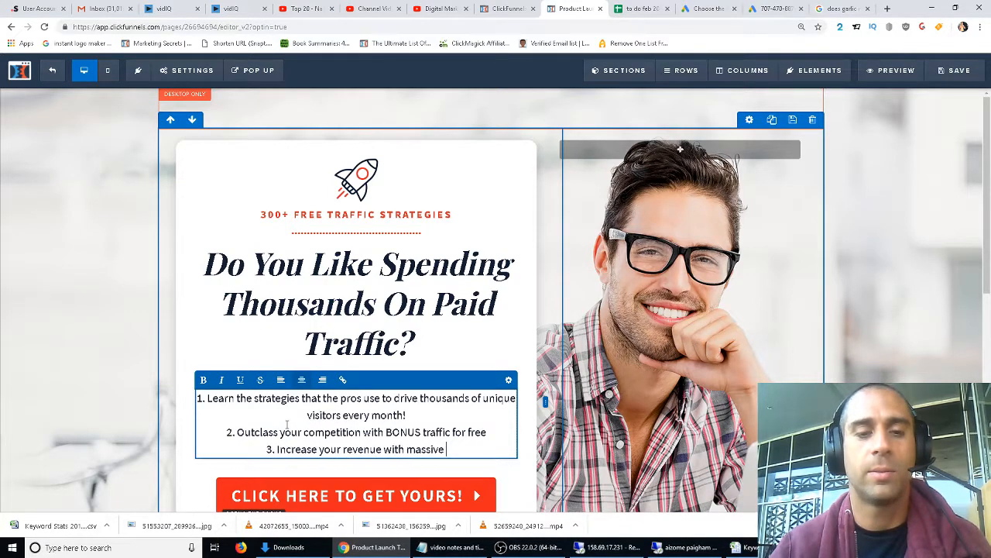
text(amounts of new )
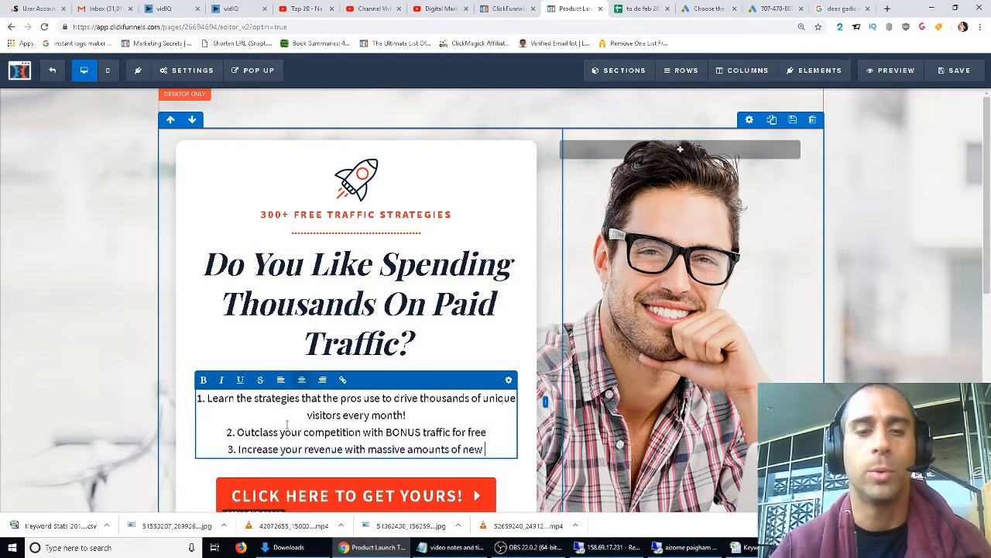
text(customers!)
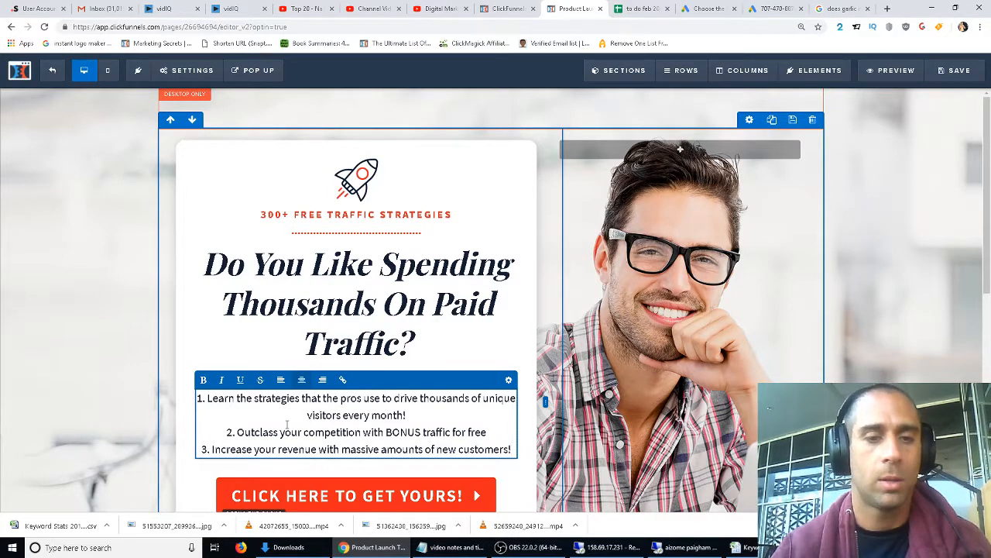
Step: Left-align the description and insert a blank line between each of its three numbered points
click(280, 380)
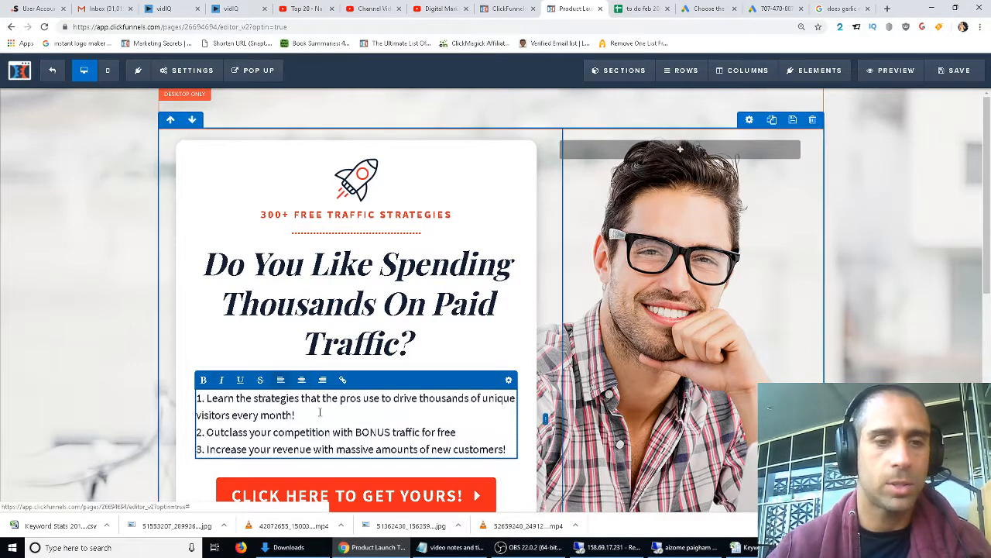
key(Return)
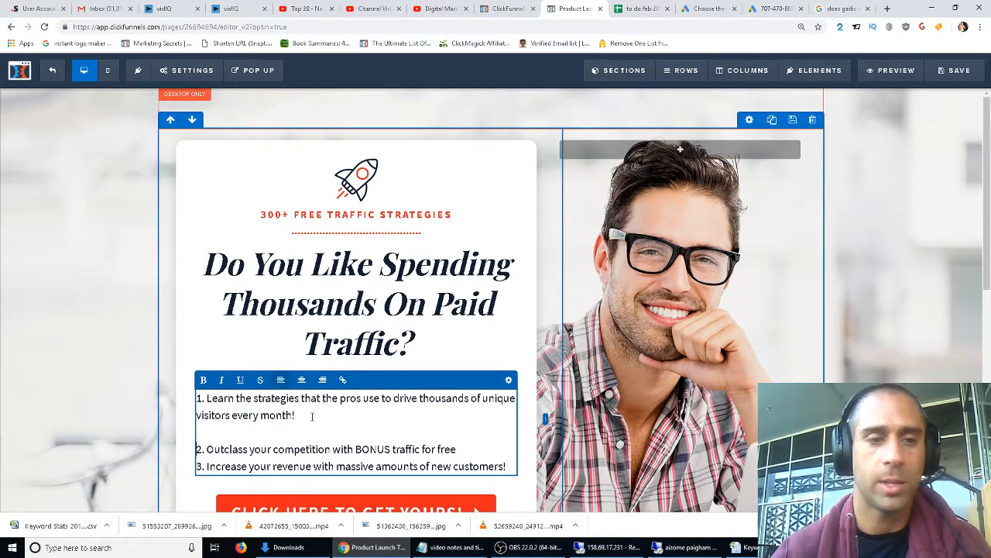
key(Down)
key(Down)
key(Return)
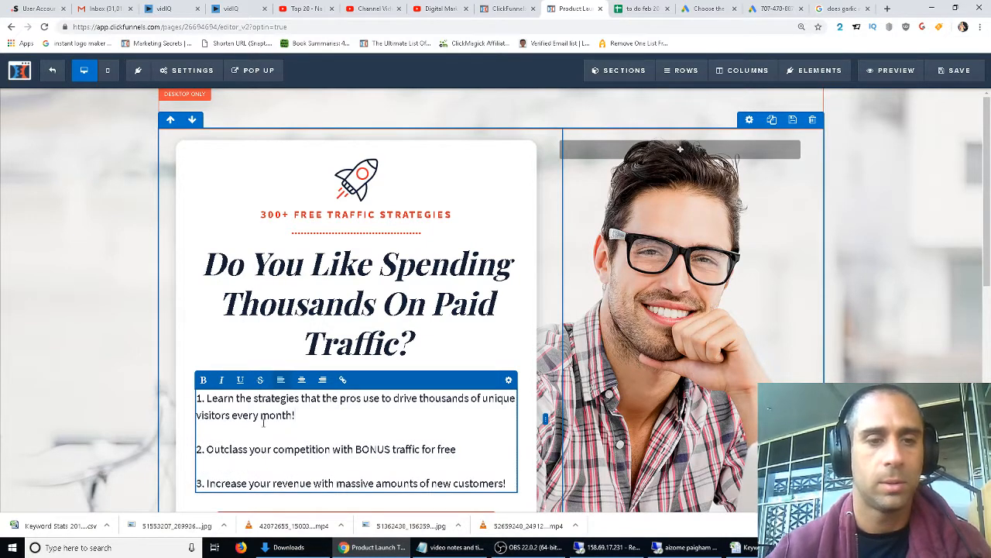
Step: Bold "Learn the strategies", "Outclass your competition" and "Increase your revenue" in the three points, and finish editing the description
drag(207, 398, 298, 400)
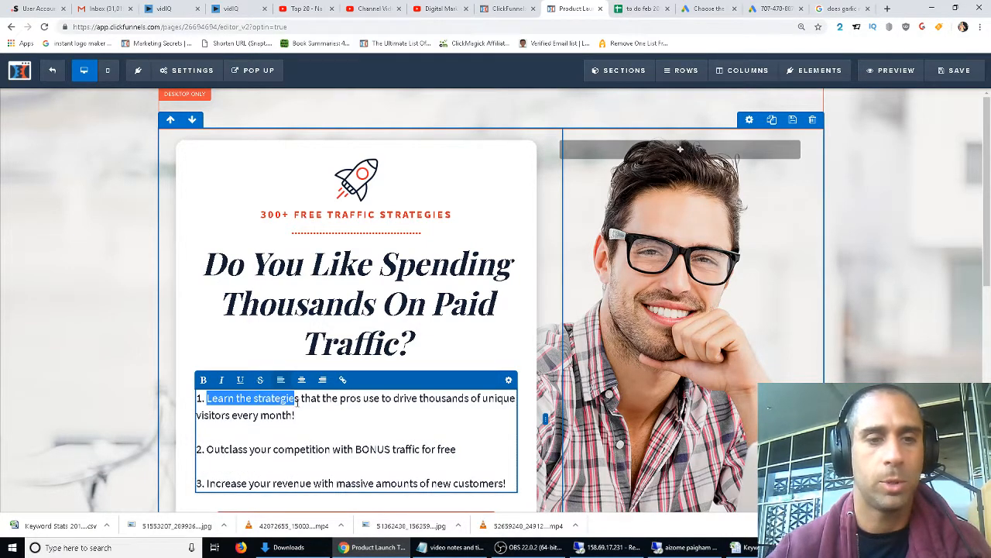
key(ctrl+b)
click(236, 457)
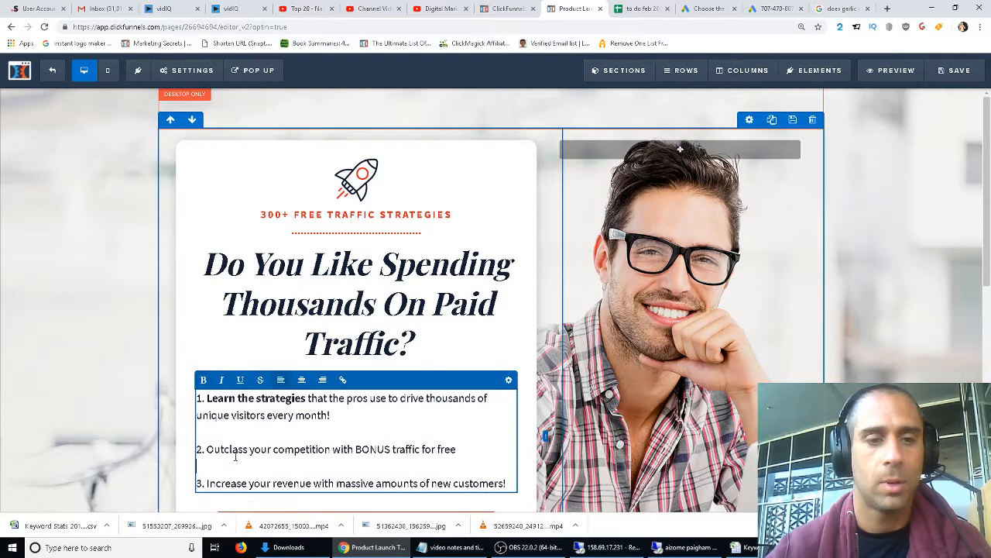
drag(207, 449, 323, 448)
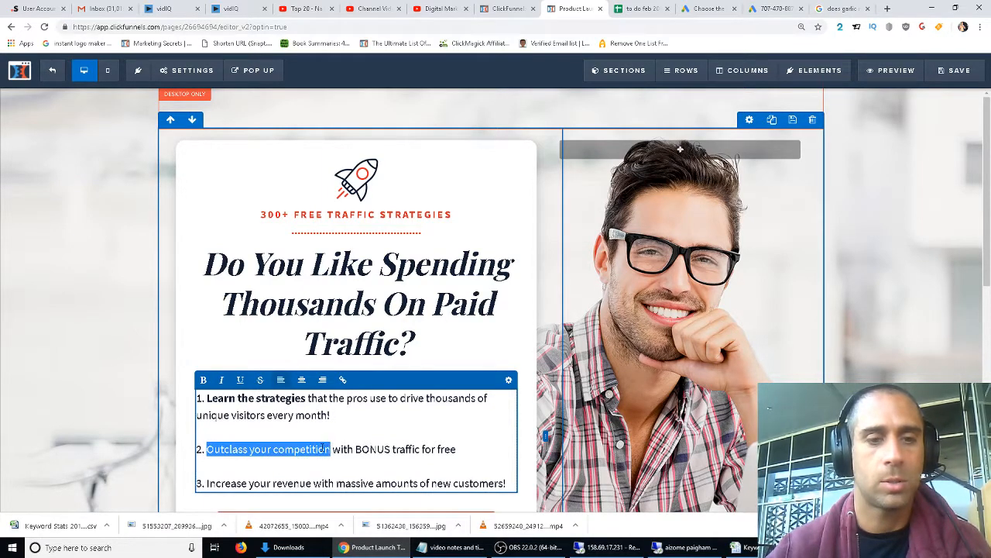
key(ctrl+b)
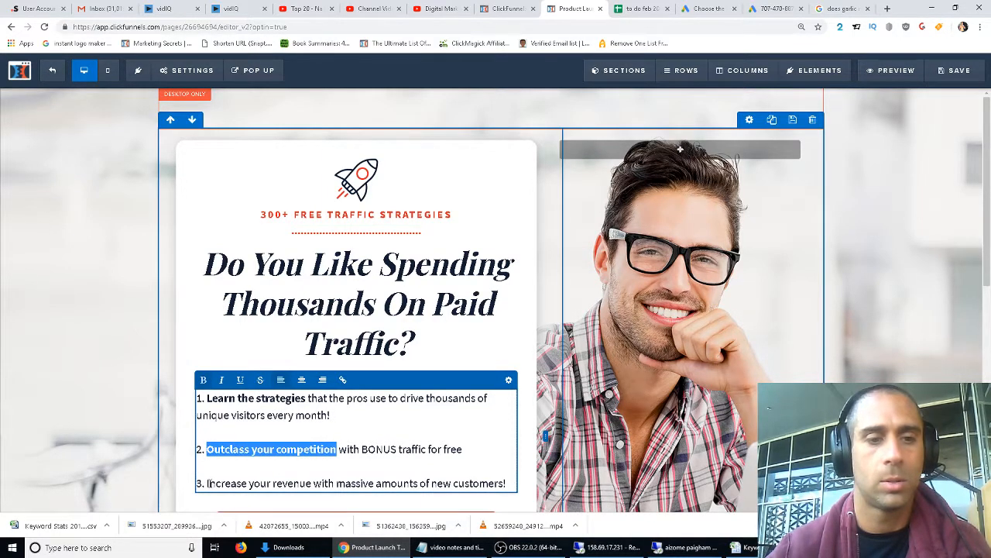
drag(205, 483, 310, 484)
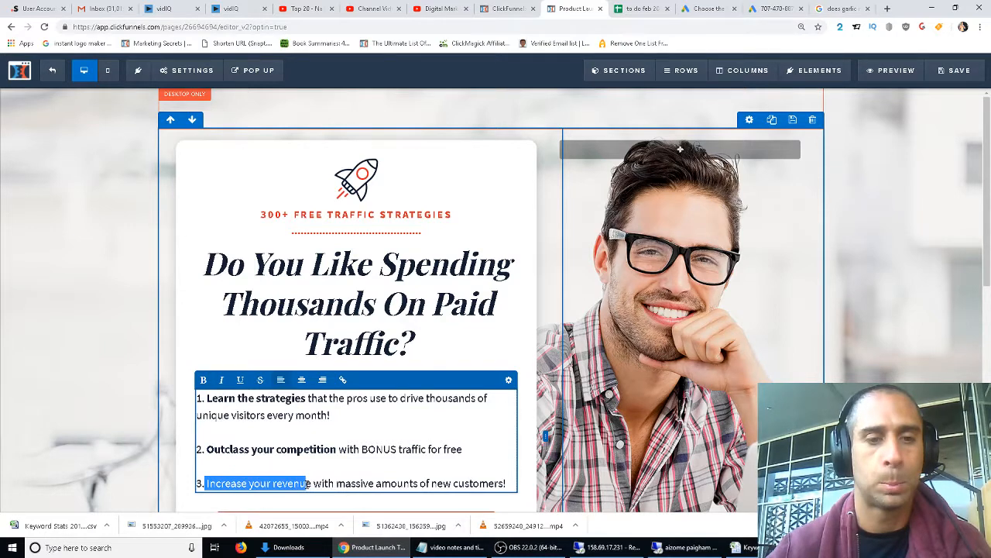
click(202, 380)
scroll(344, 441, down, 2)
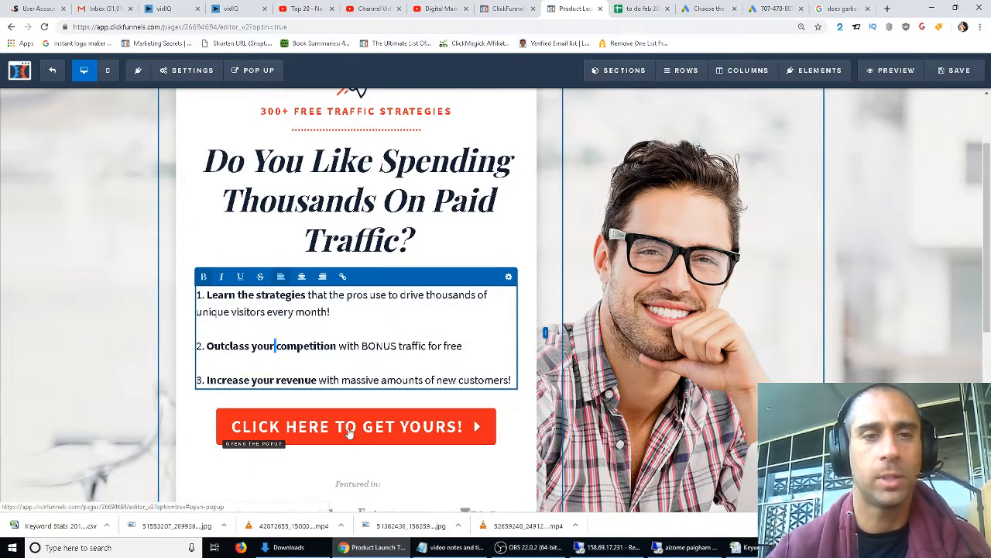
click(351, 437)
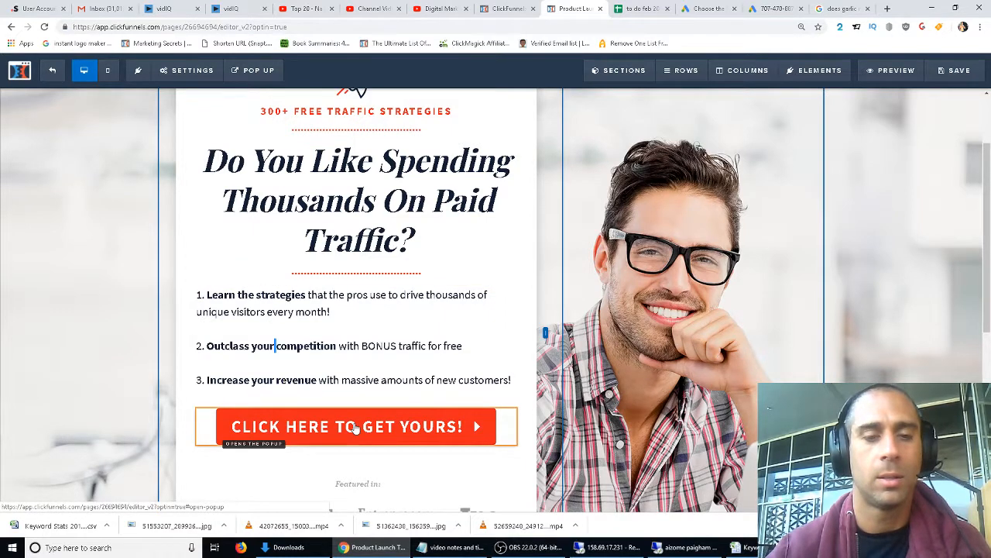
Step: Look over the "Featured in" logos and the red section beneath the call-to-action button
scroll(465, 403, down, 4)
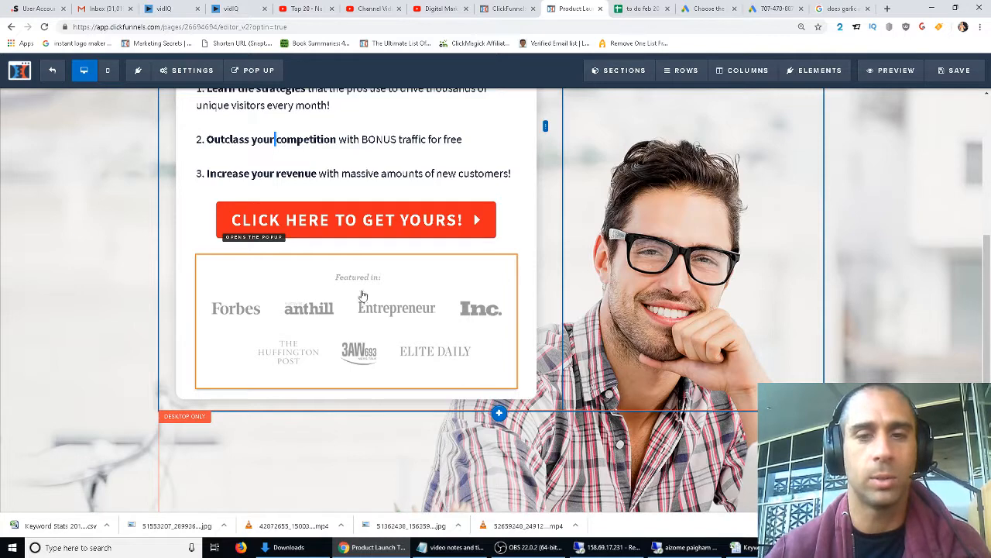
scroll(387, 354, down, 2)
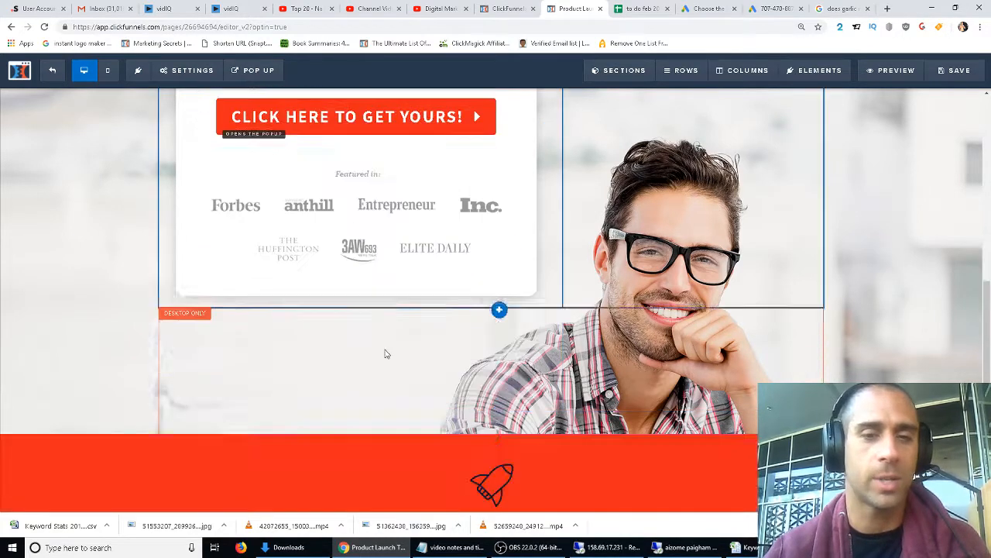
scroll(386, 354, down, 1)
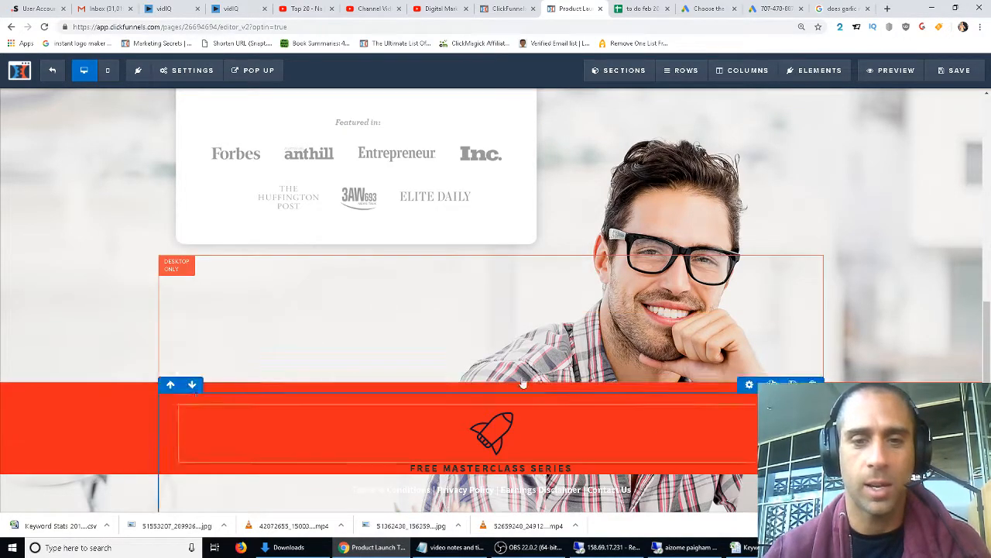
scroll(480, 325, down, 1)
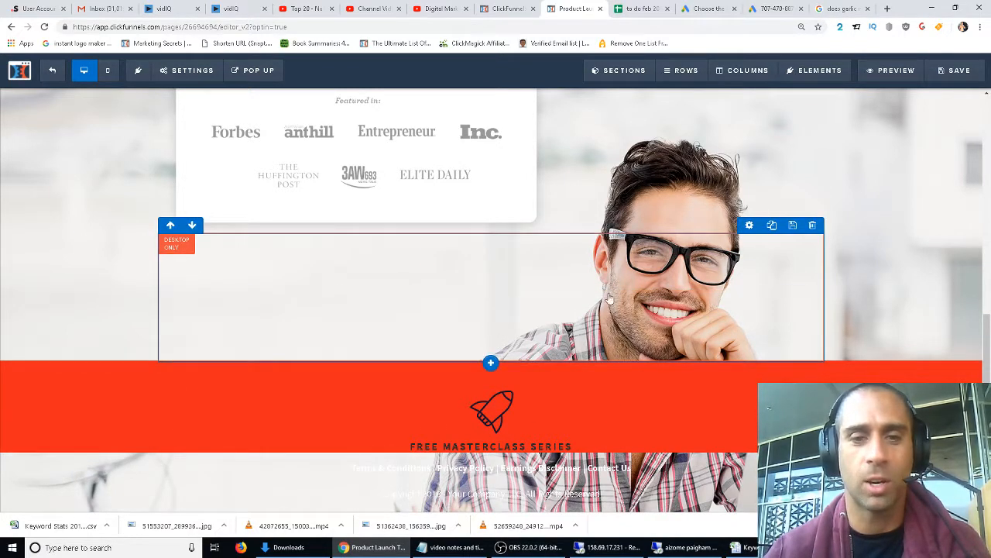
click(792, 227)
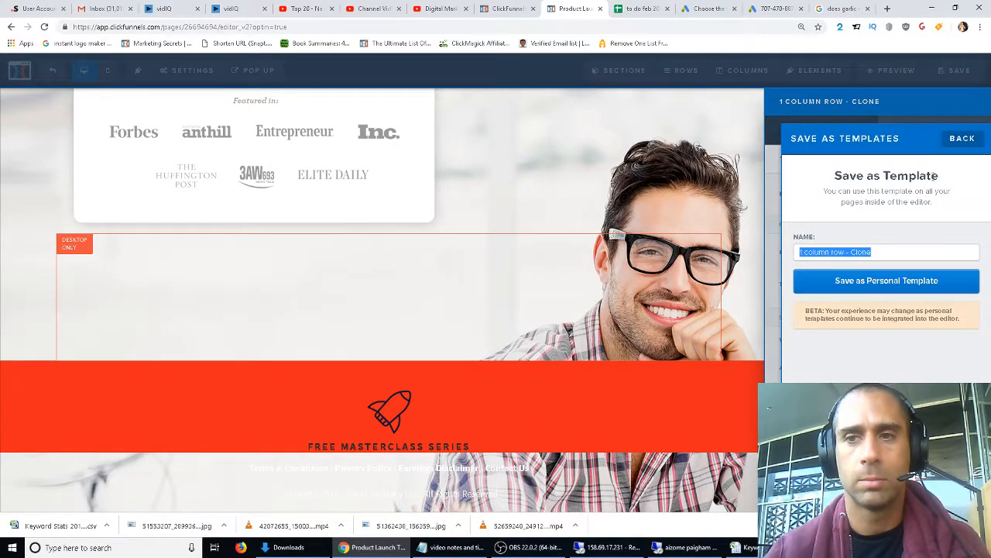
click(963, 139)
click(746, 239)
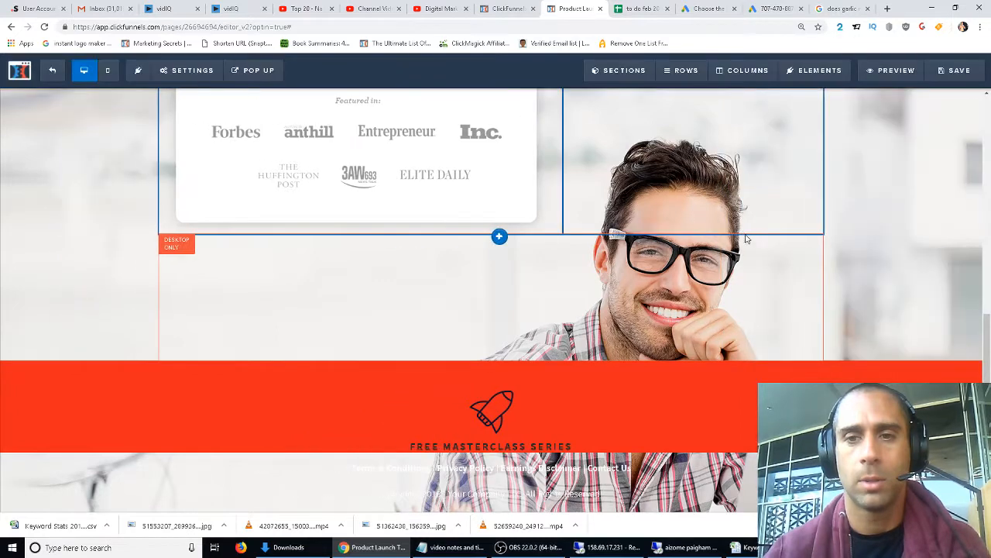
Step: Delete the empty desktop-only row between the "Featured in" card and the red section, and confirm the deletion
click(812, 225)
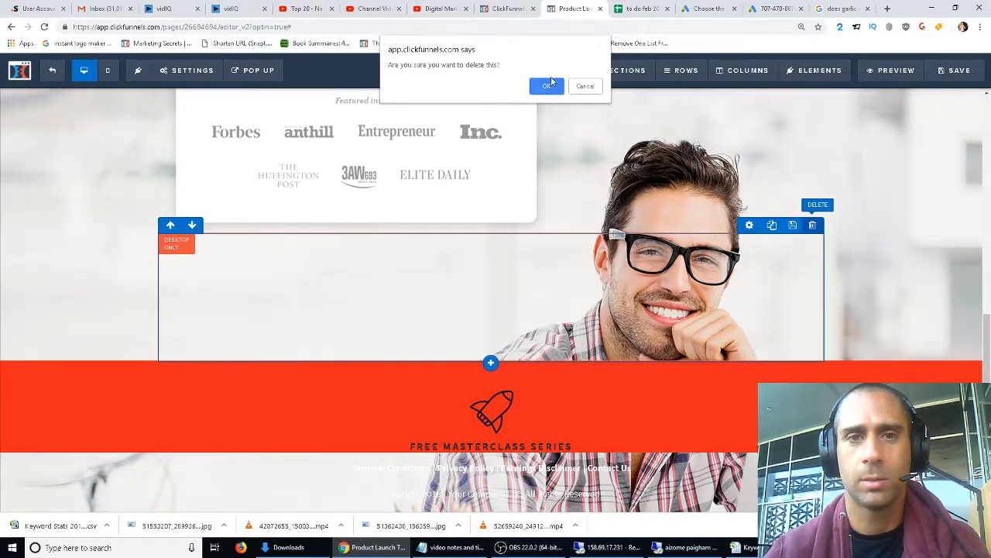
click(550, 84)
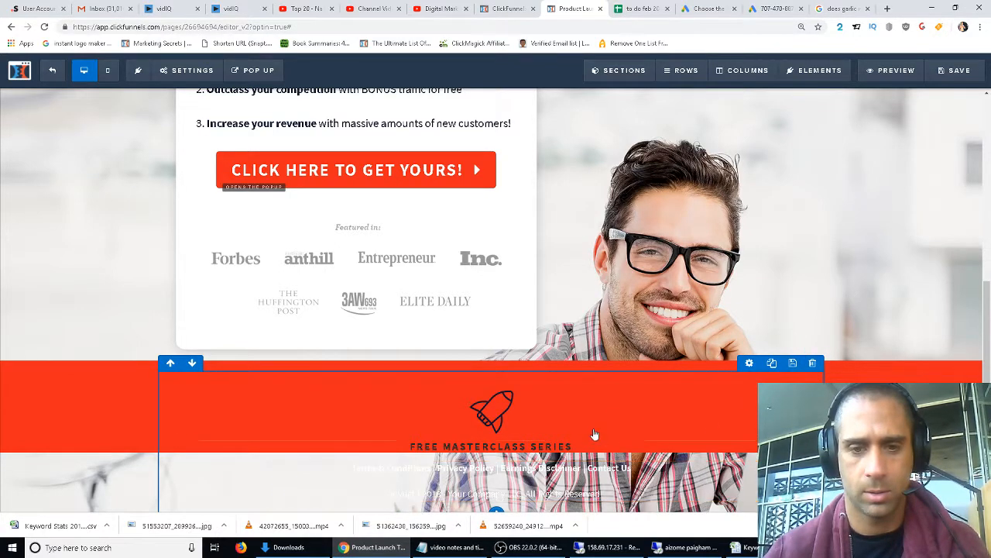
Step: Check which action is assigned to the "Click Here To Get Yours!" button, leaving its settings as they are
scroll(617, 424, up, 2)
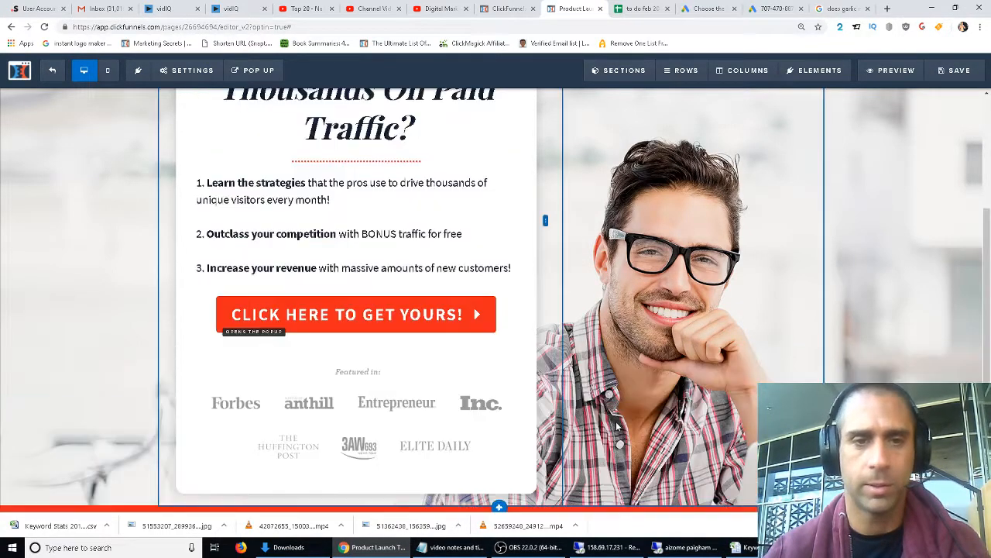
scroll(617, 425, up, 3)
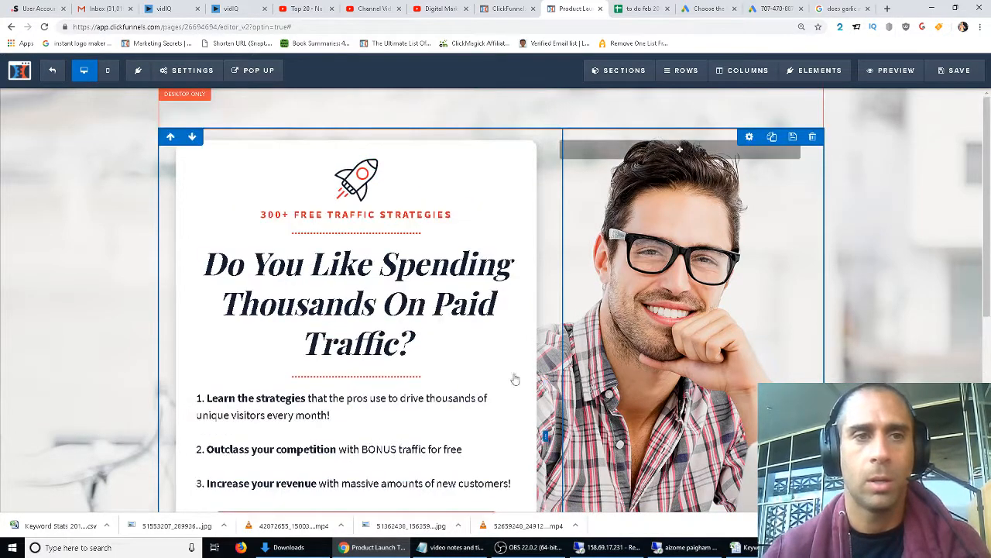
scroll(379, 310, down, 1)
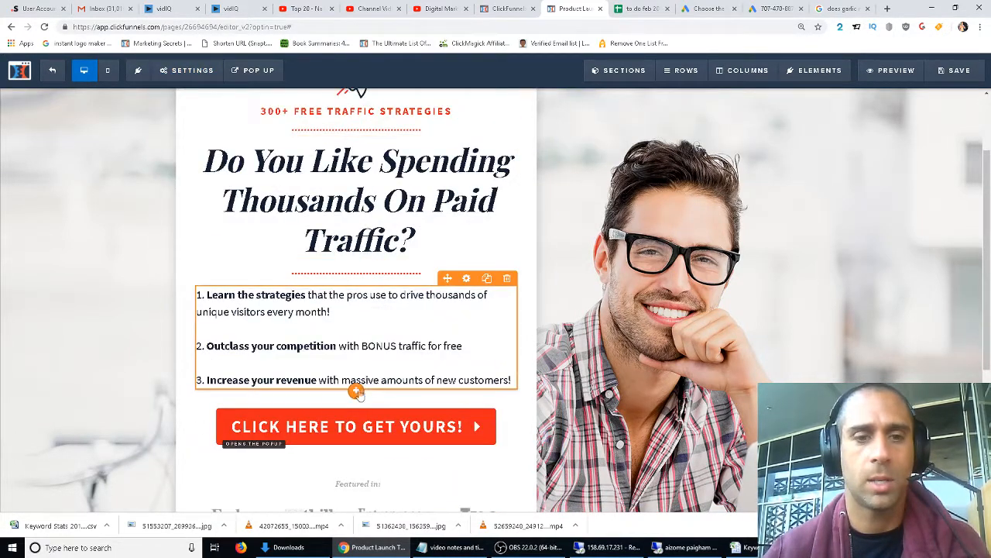
click(317, 432)
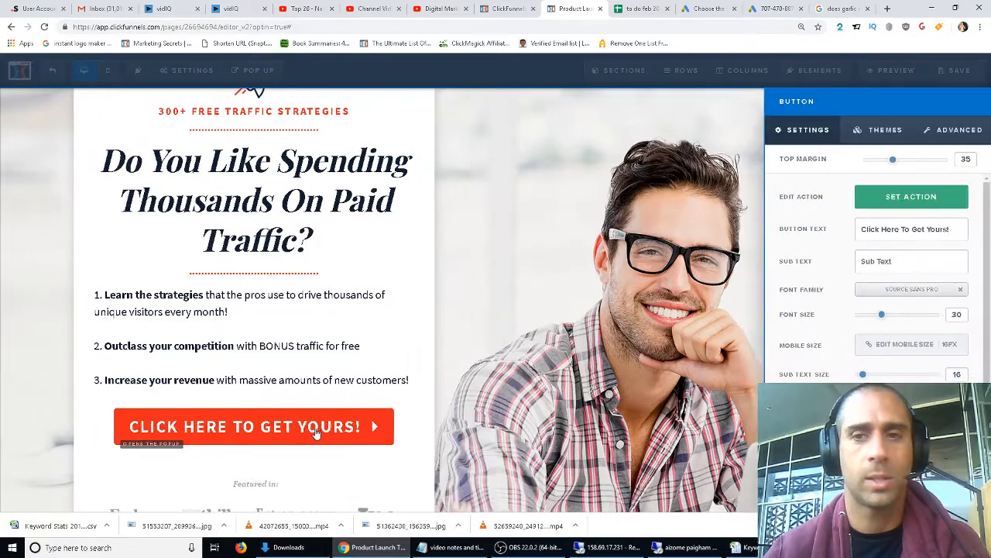
click(887, 206)
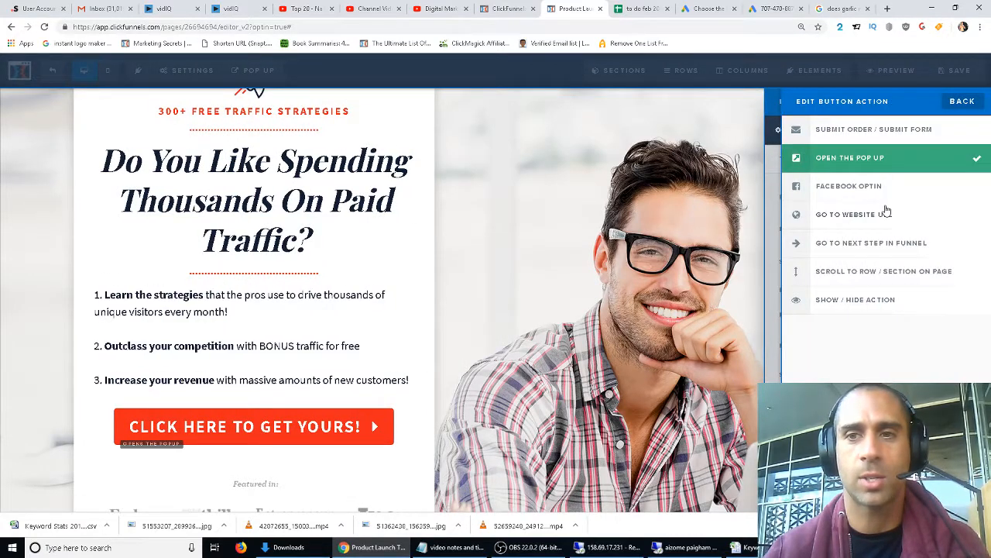
click(636, 201)
click(507, 9)
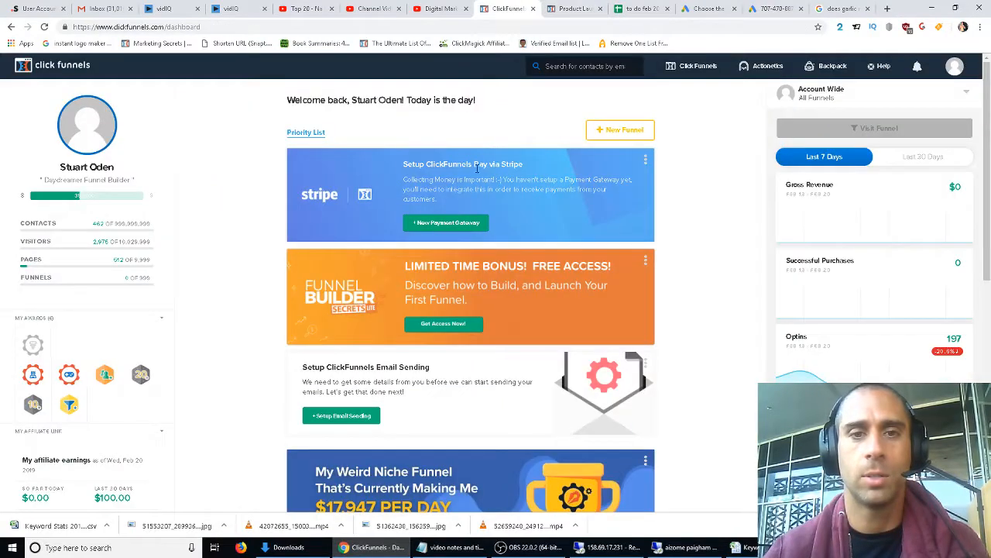
click(577, 8)
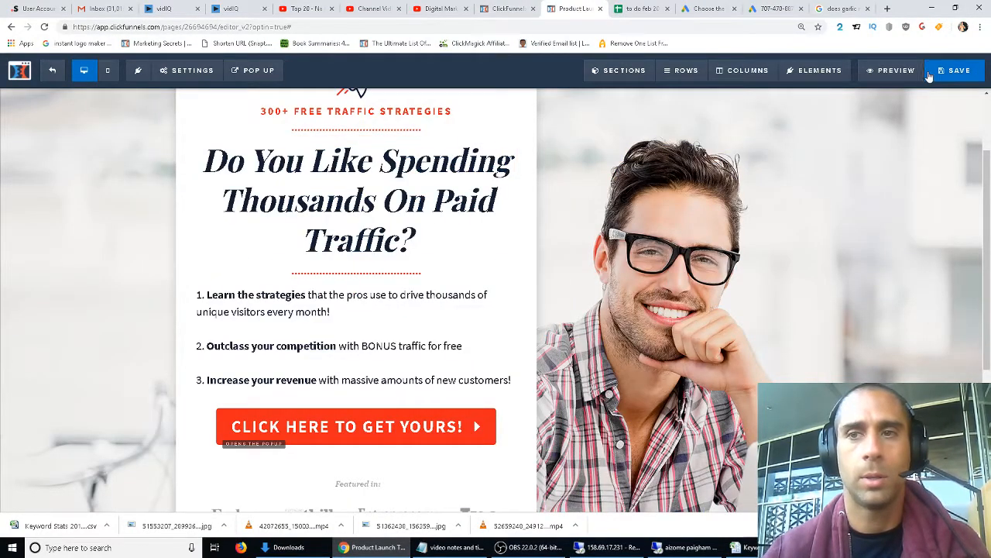
Step: Preview the landing page, open the opt-in popup from its call-to-action button, try the email field and close the popup
click(894, 71)
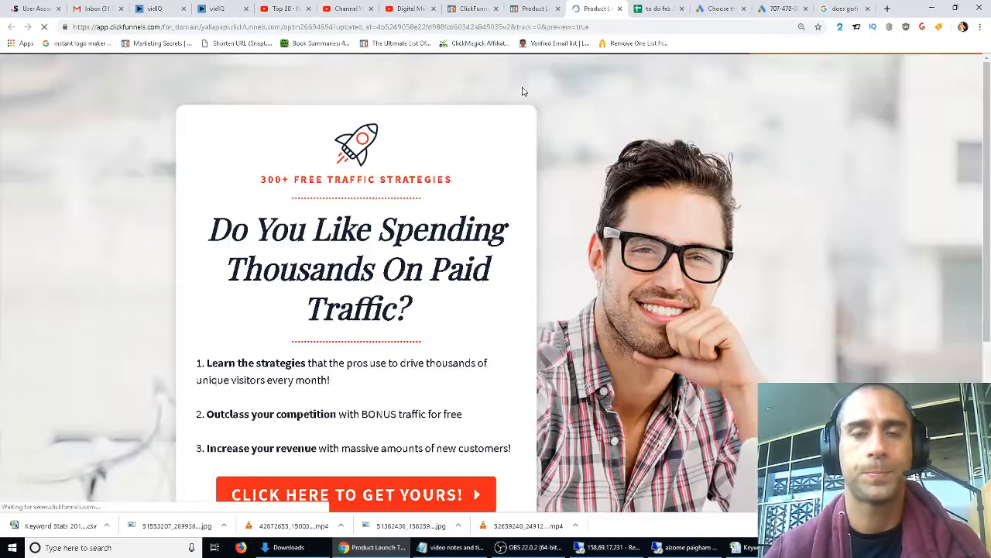
scroll(333, 403, down, 1)
click(334, 400)
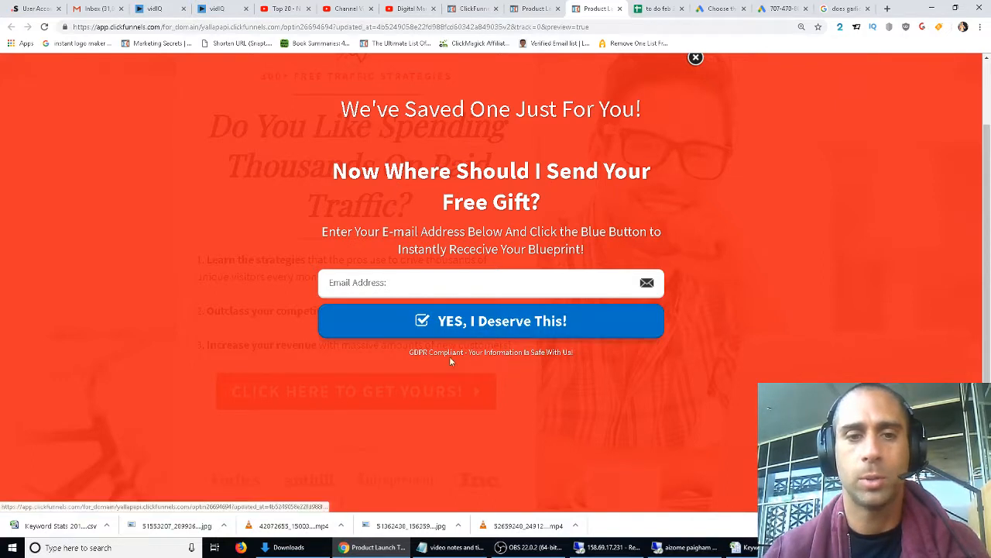
click(401, 282)
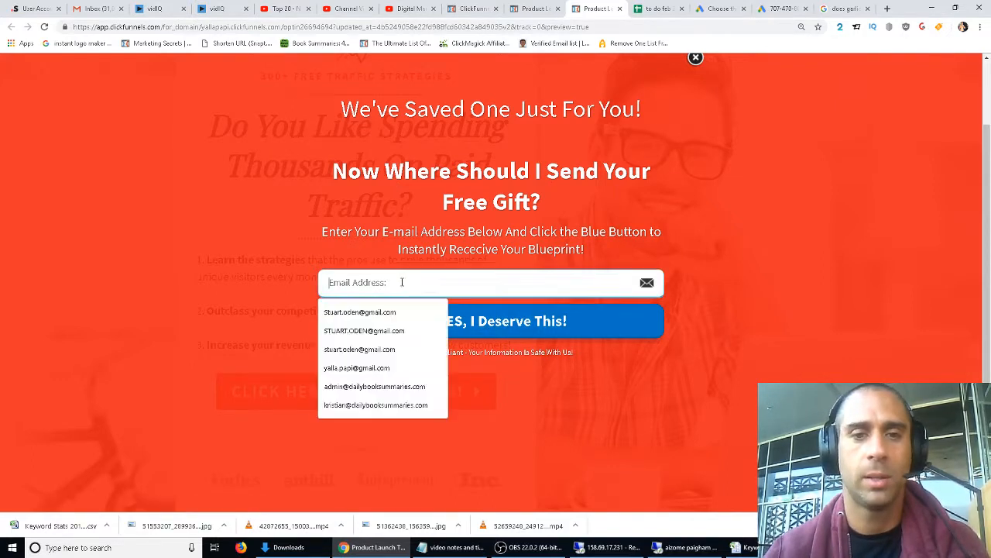
click(707, 282)
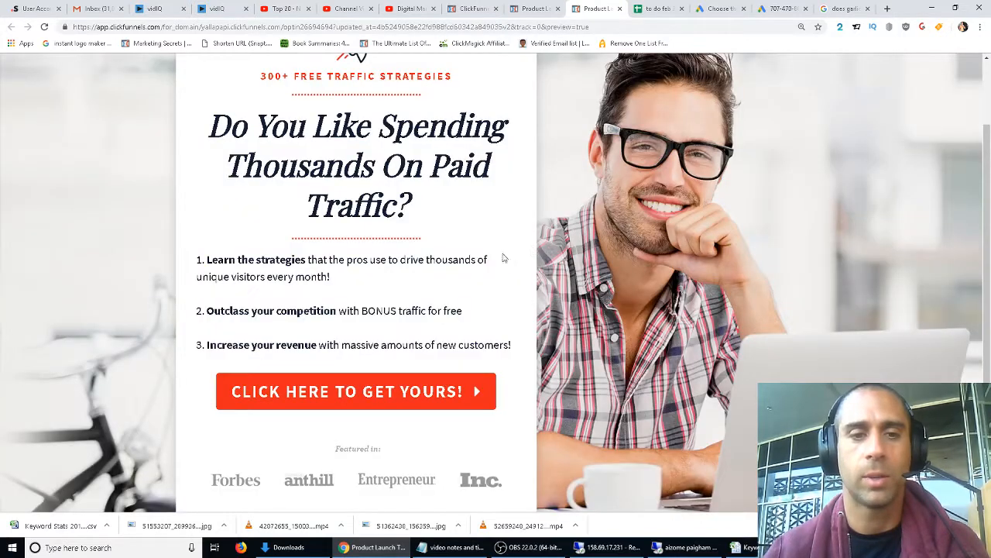
Step: Test the preview's exit-intent popup, close it and look over the upper part of the page
mouse_move(528, 6)
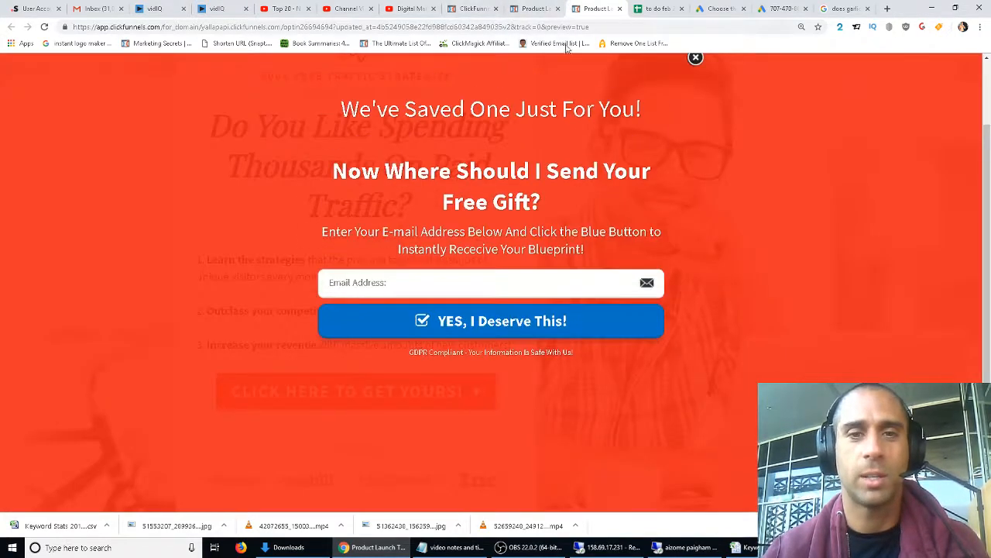
click(696, 59)
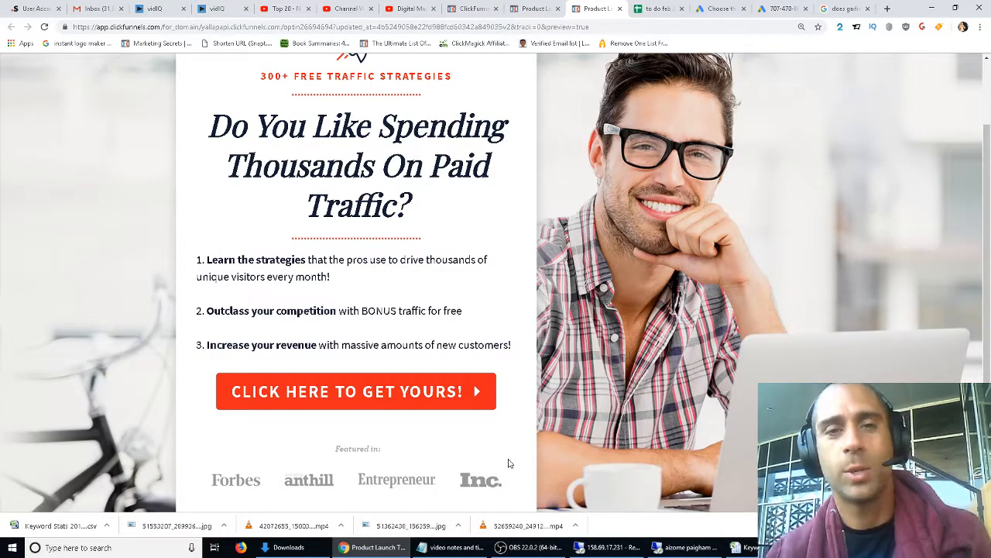
scroll(509, 463, up, 1)
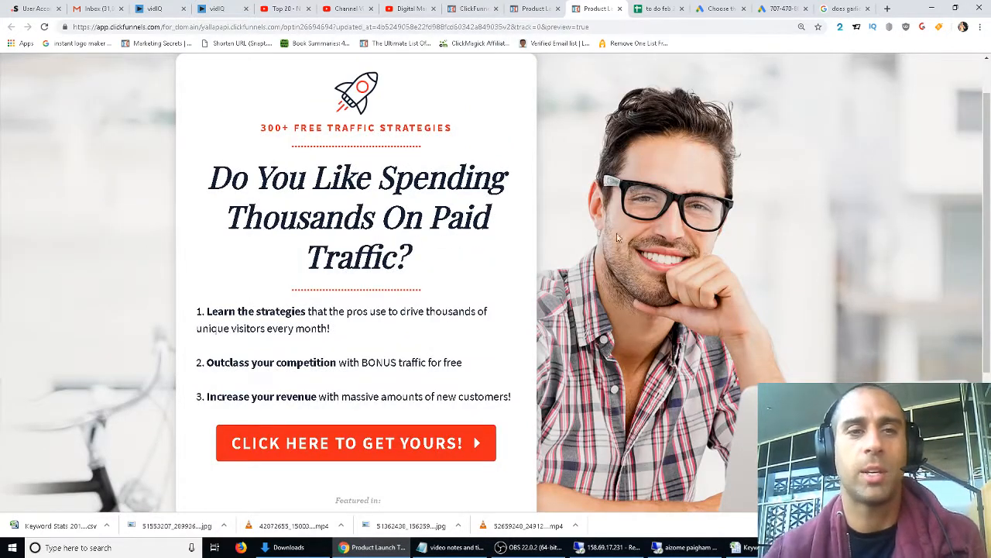
scroll(741, 361, up, 1)
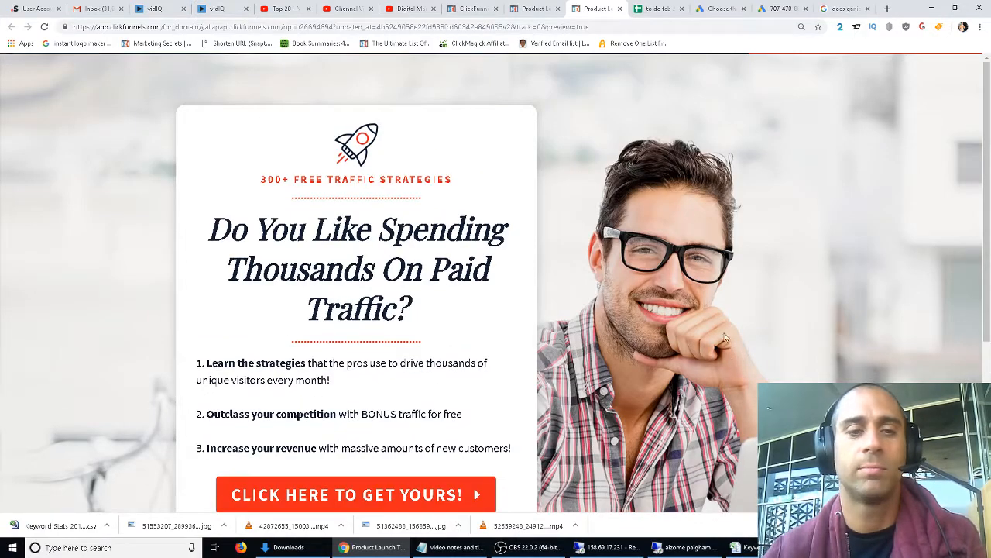